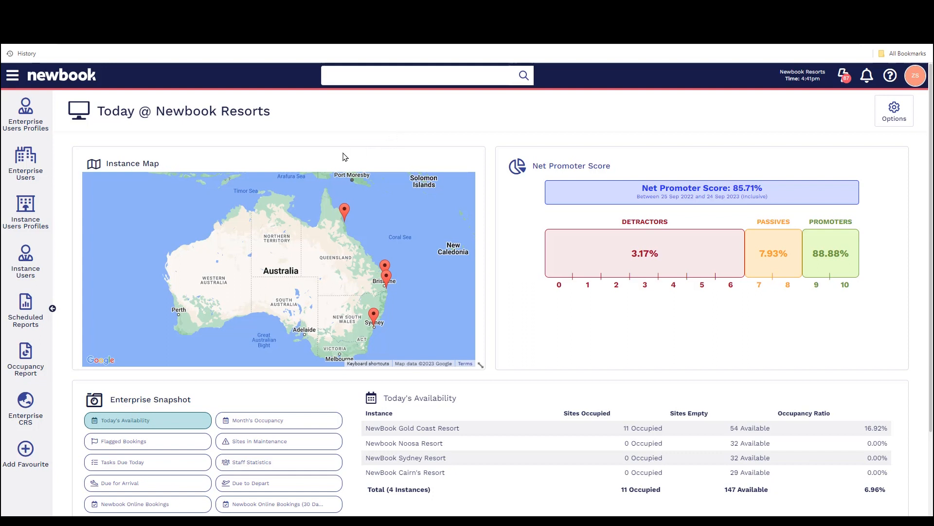
Step: Find the rates pages through the menu search and open the Rates Chart
{"action": "left_click", "coordinate": [11, 75]}
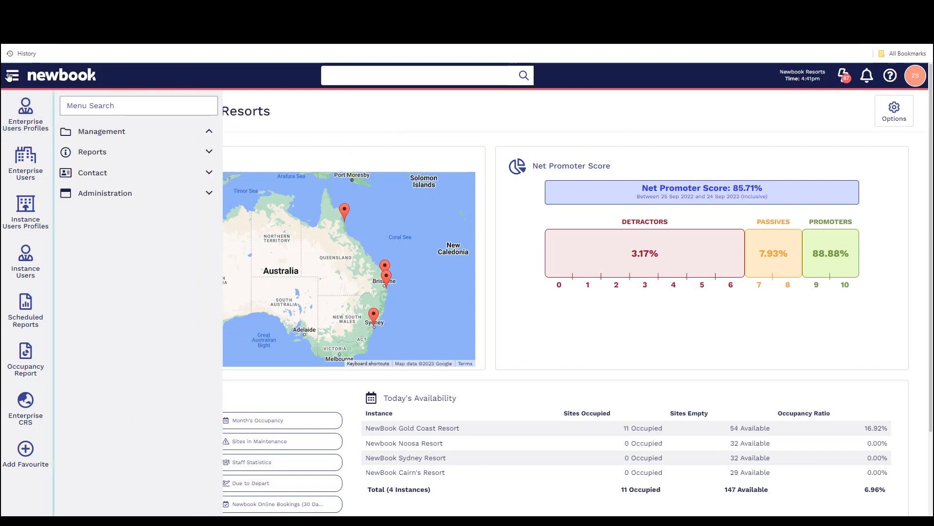
{"action": "type", "text": "rates"}
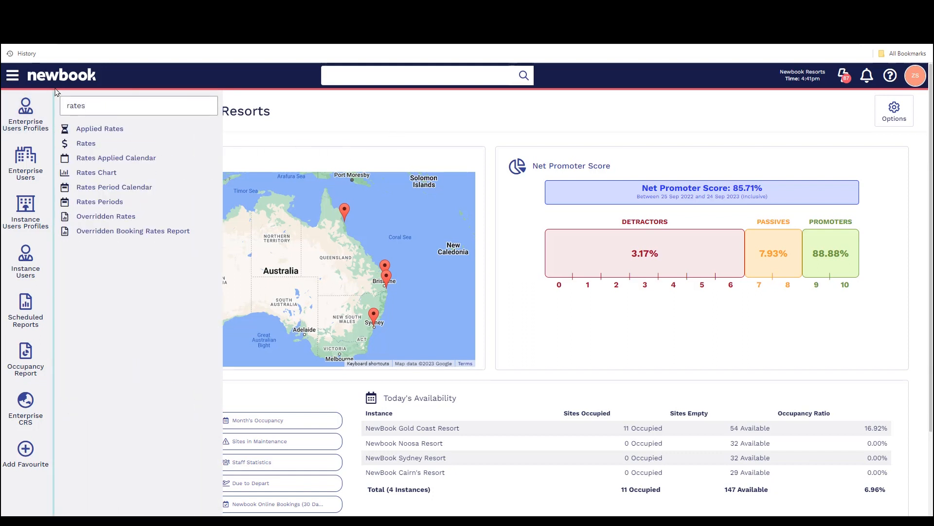
{"action": "left_click", "coordinate": [92, 173]}
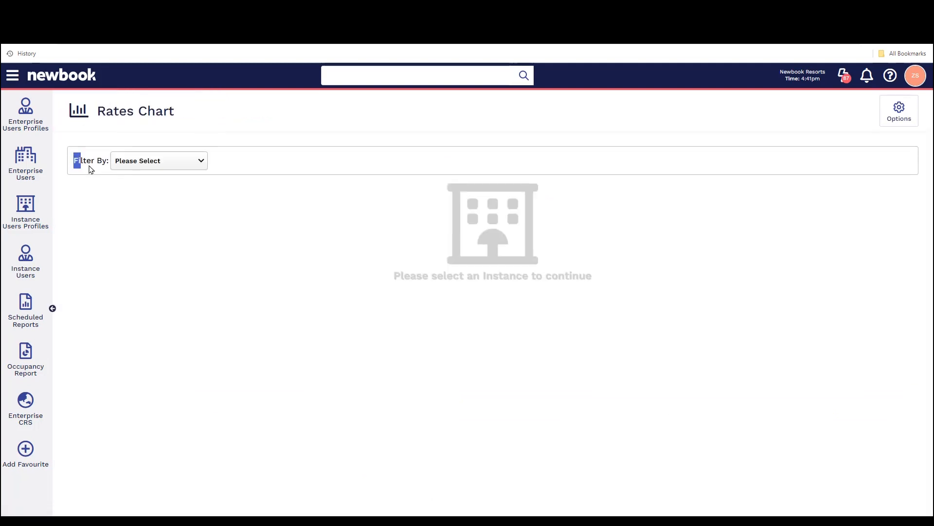
Step: Filter the rates chart by state Queensland and load NewBook Cairn's Resort and Newbook Noosa Resort
{"action": "left_click_drag", "start_coordinate": [73, 161], "coordinate": [110, 171]}
{"action": "left_click", "coordinate": [202, 162]}
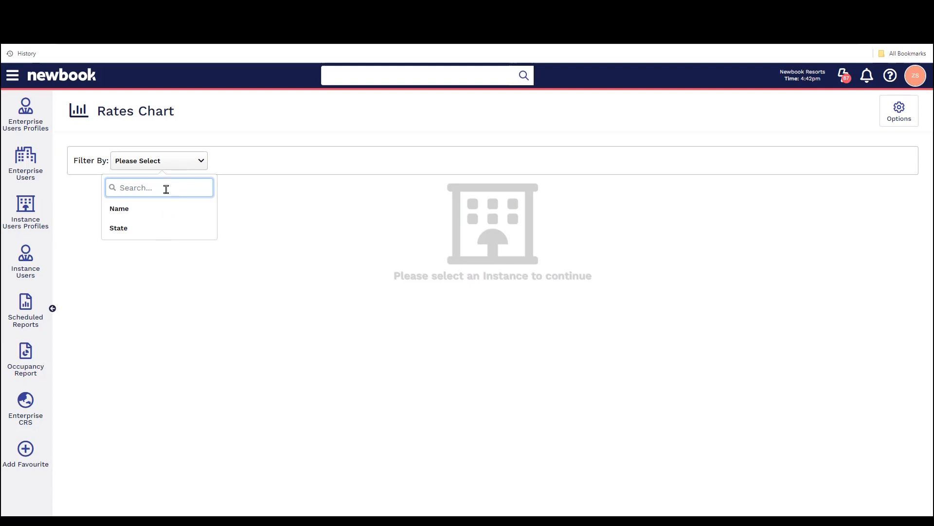
{"action": "left_click", "coordinate": [119, 229]}
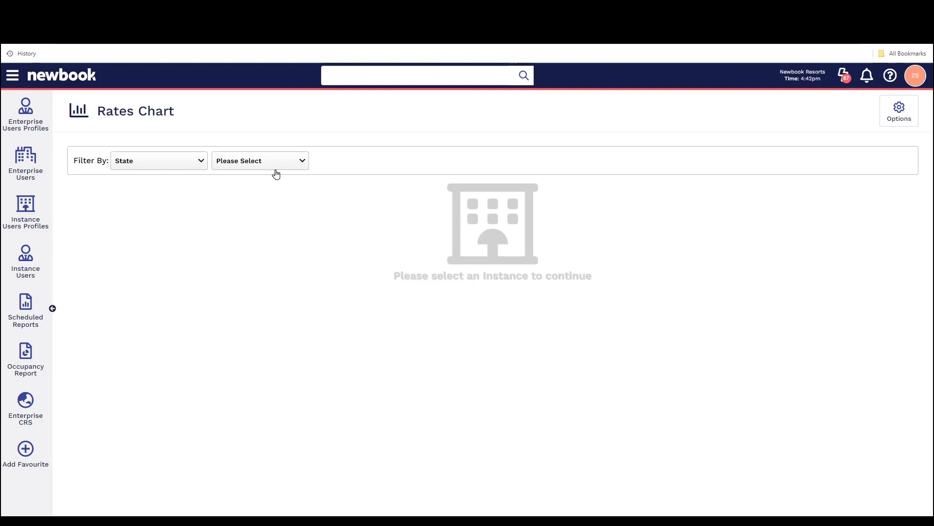
{"action": "left_click", "coordinate": [294, 161]}
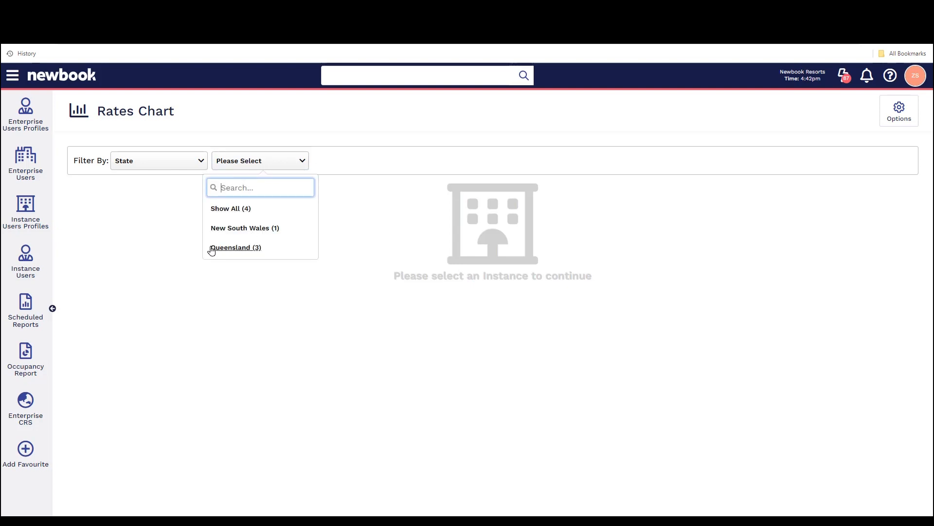
{"action": "left_click", "coordinate": [248, 250]}
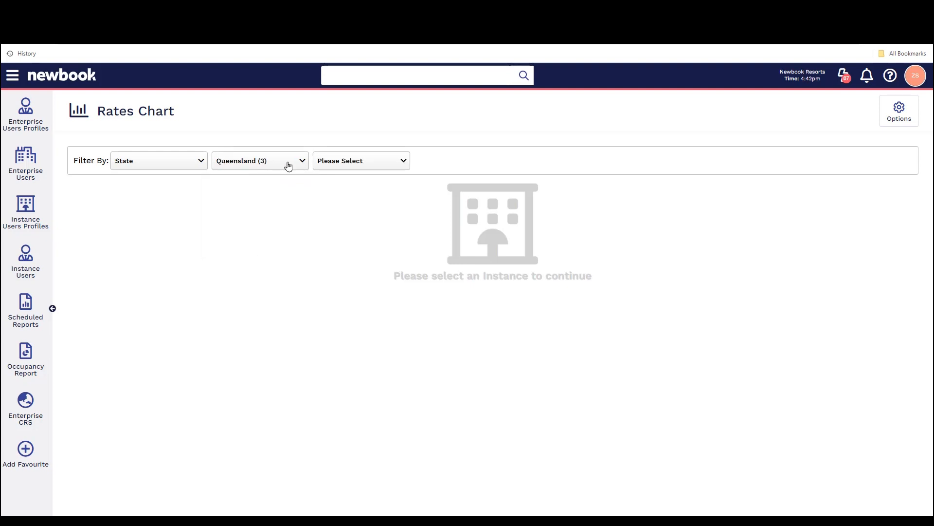
{"action": "left_click", "coordinate": [397, 164]}
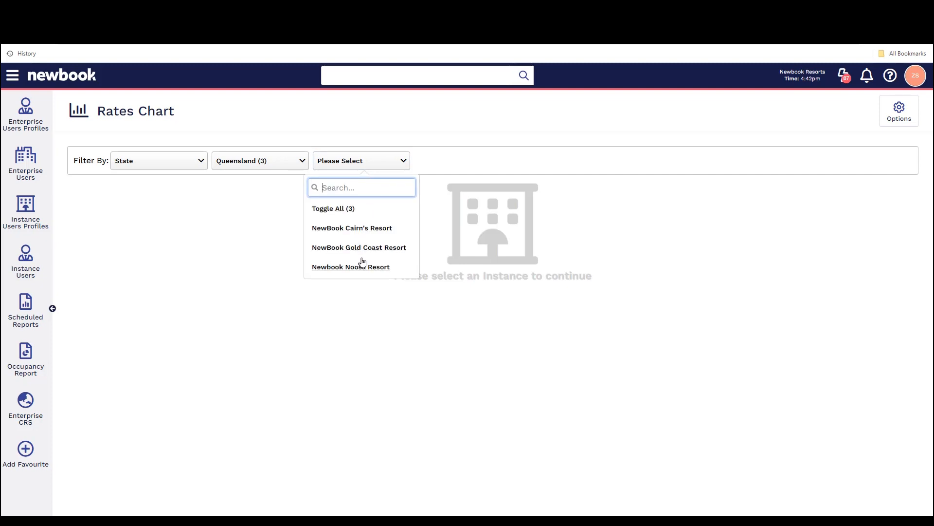
{"action": "left_click", "coordinate": [339, 229]}
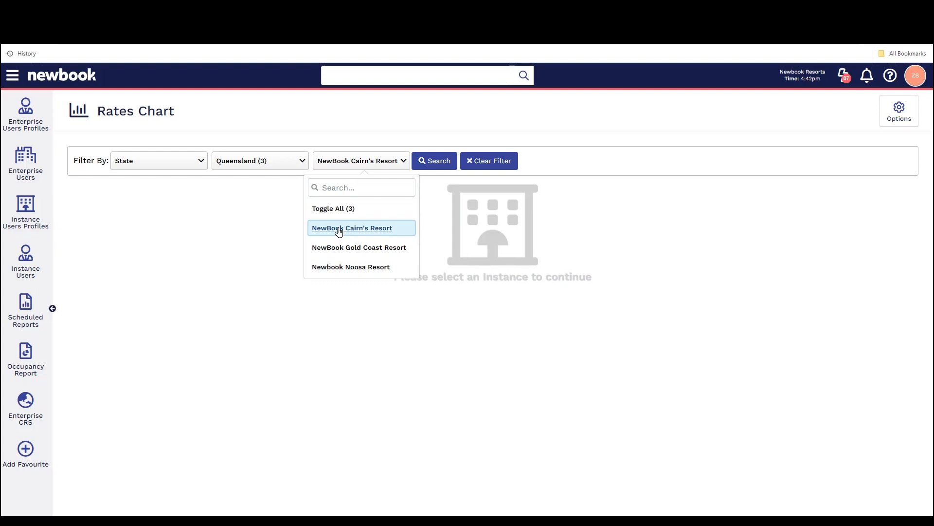
{"action": "left_click", "coordinate": [344, 268]}
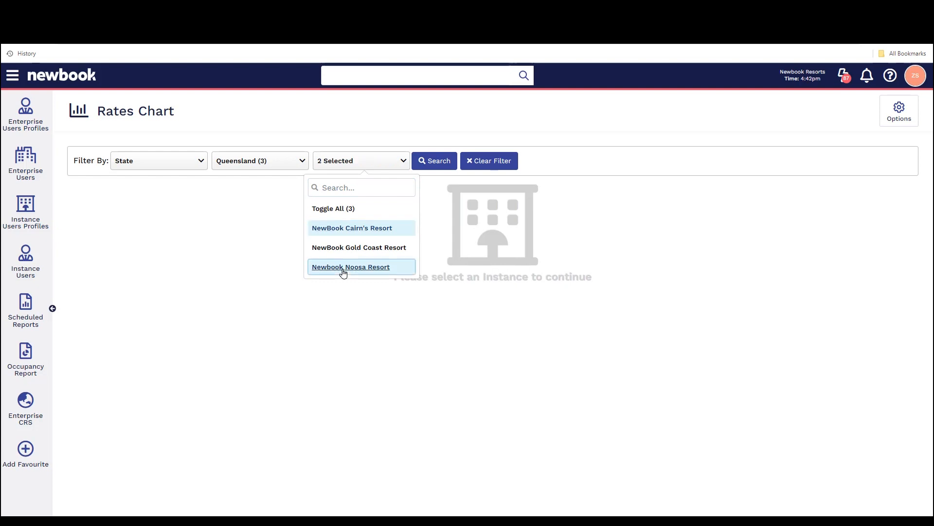
{"action": "left_click", "coordinate": [358, 292]}
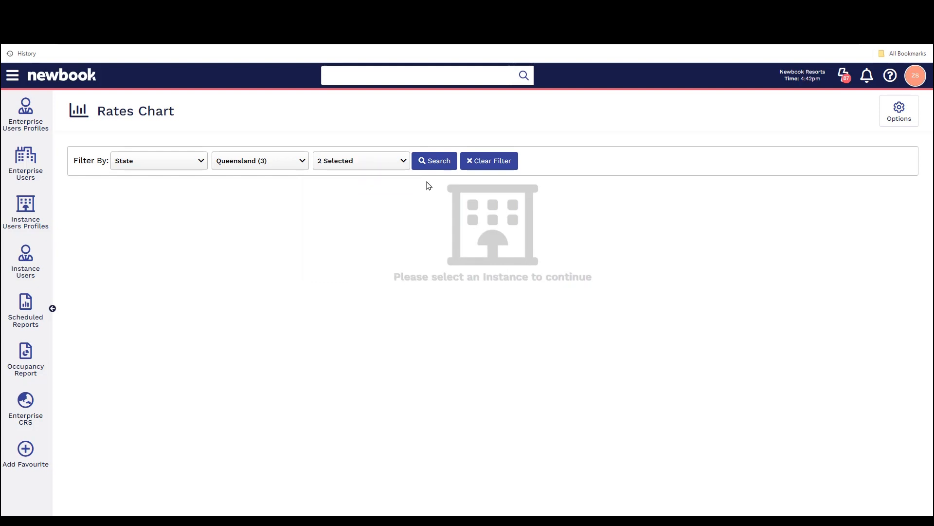
{"action": "left_click", "coordinate": [424, 166]}
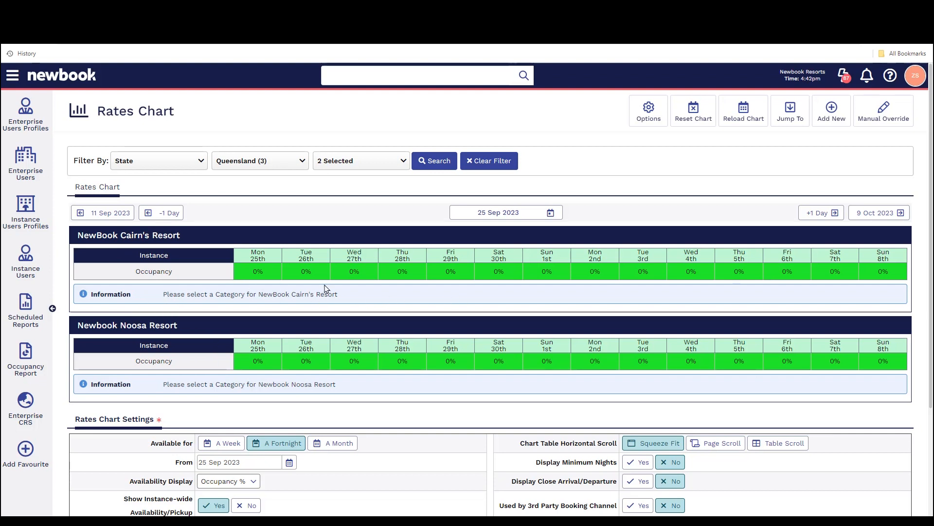
Step: In the chart settings, add the categories Deluxe Cabins for Cairn's Resort and Full Hookup Pull-Thru Site for Noosa Resort
{"action": "scroll", "coordinate": [326, 289], "scroll_direction": "down", "scroll_amount": 2}
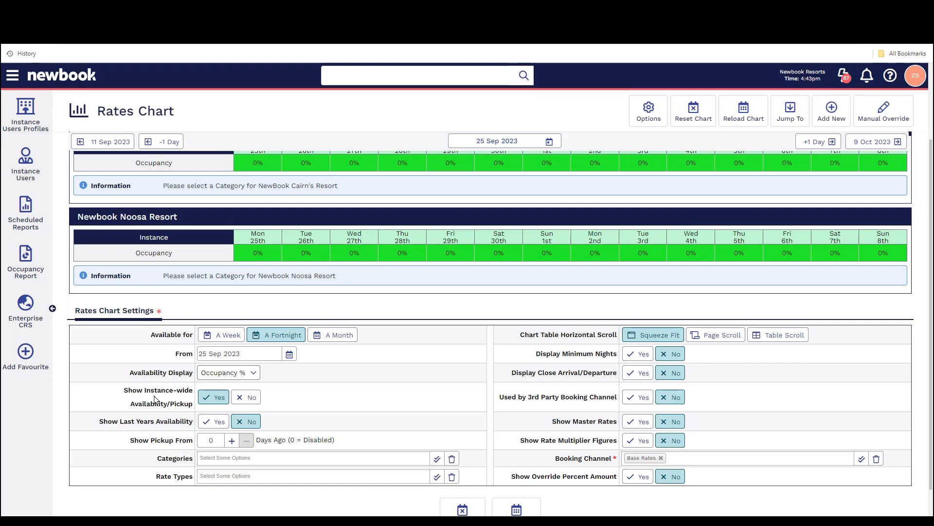
{"action": "left_click", "coordinate": [218, 457]}
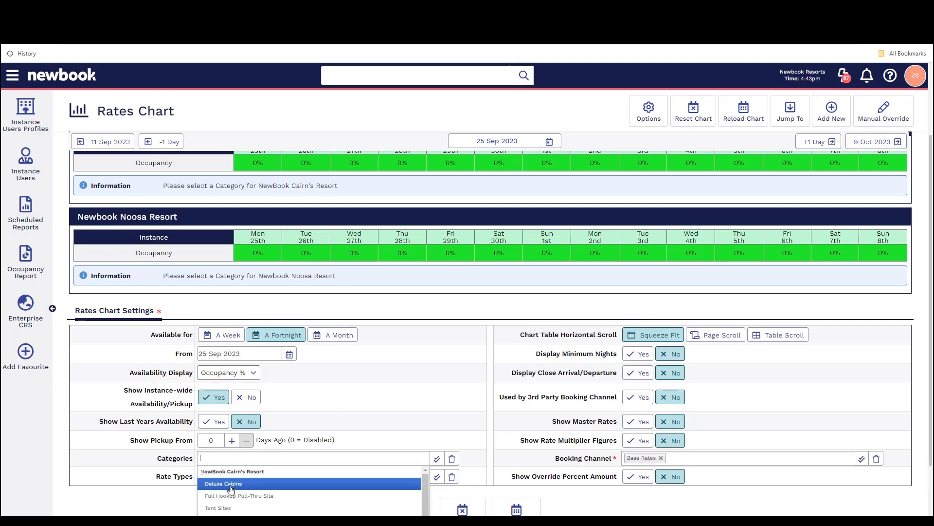
{"action": "left_click", "coordinate": [249, 484]}
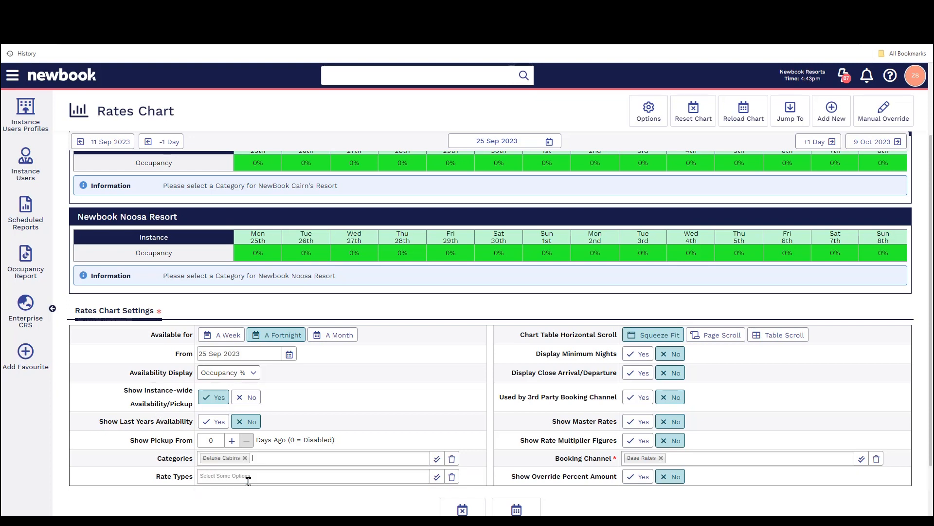
{"action": "left_click", "coordinate": [268, 455]}
{"action": "scroll", "coordinate": [248, 469], "scroll_direction": "down", "scroll_amount": 1}
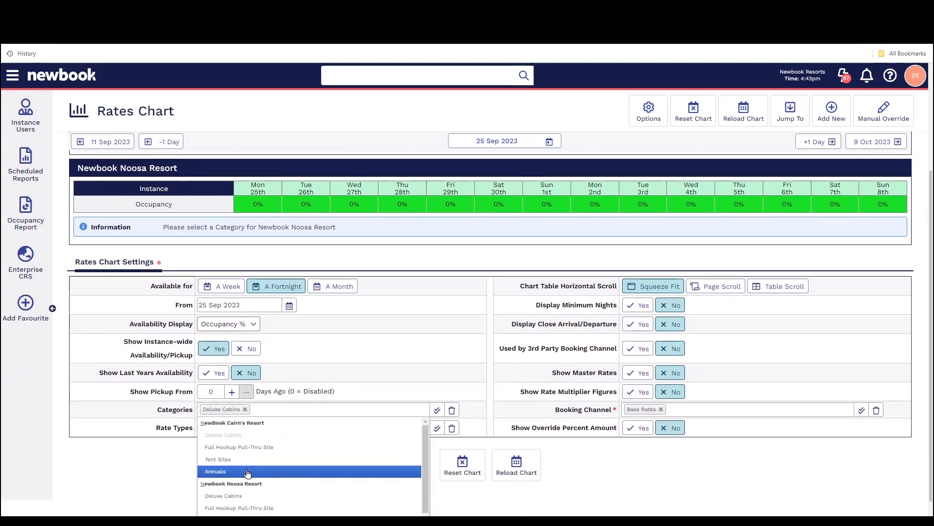
{"action": "left_click", "coordinate": [255, 507]}
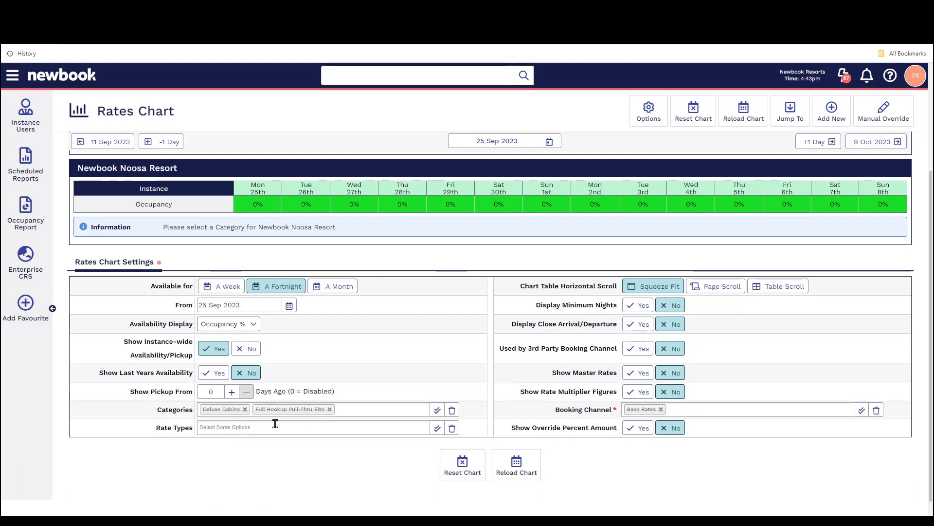
Step: Add the Standard rate type for both resorts and reload the rates chart
{"action": "left_click", "coordinate": [230, 429]}
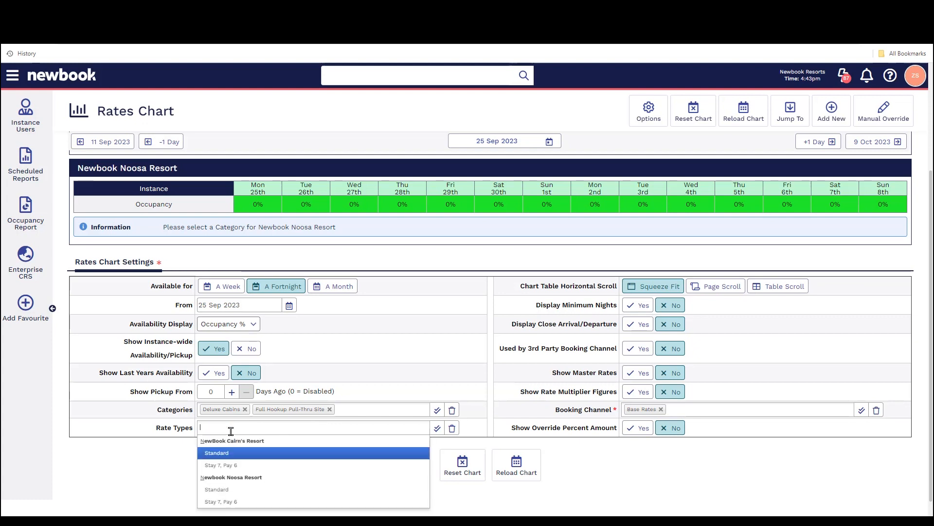
{"action": "type", "text": "stan"}
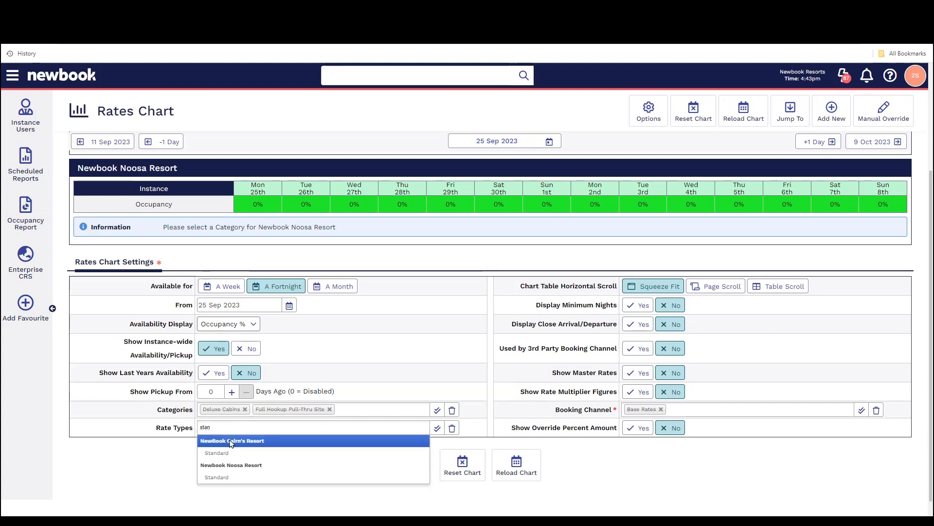
{"action": "left_click", "coordinate": [226, 453]}
{"action": "left_click", "coordinate": [227, 478]}
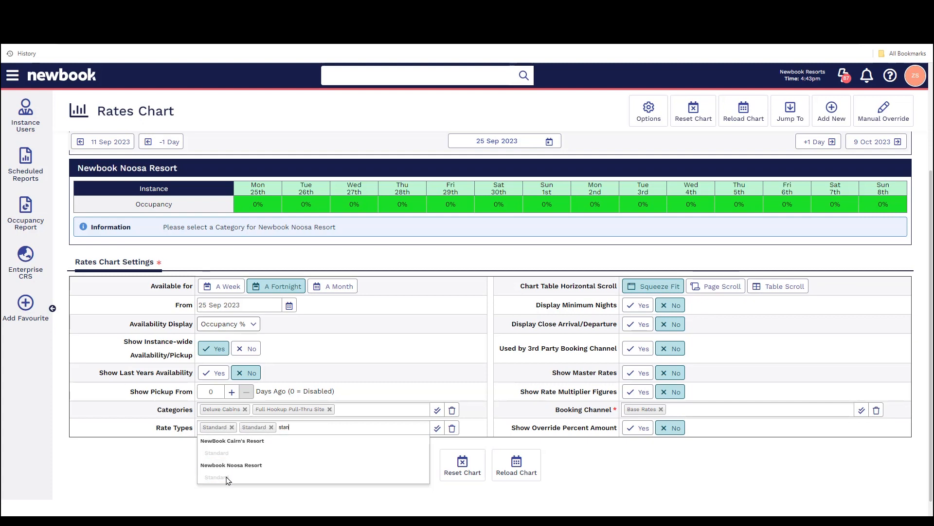
{"action": "left_click", "coordinate": [183, 460]}
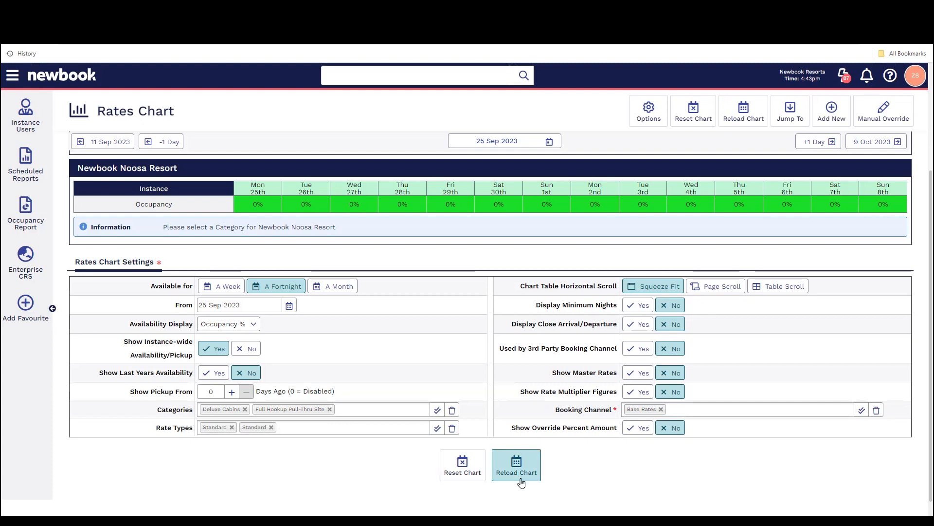
{"action": "left_click", "coordinate": [512, 463]}
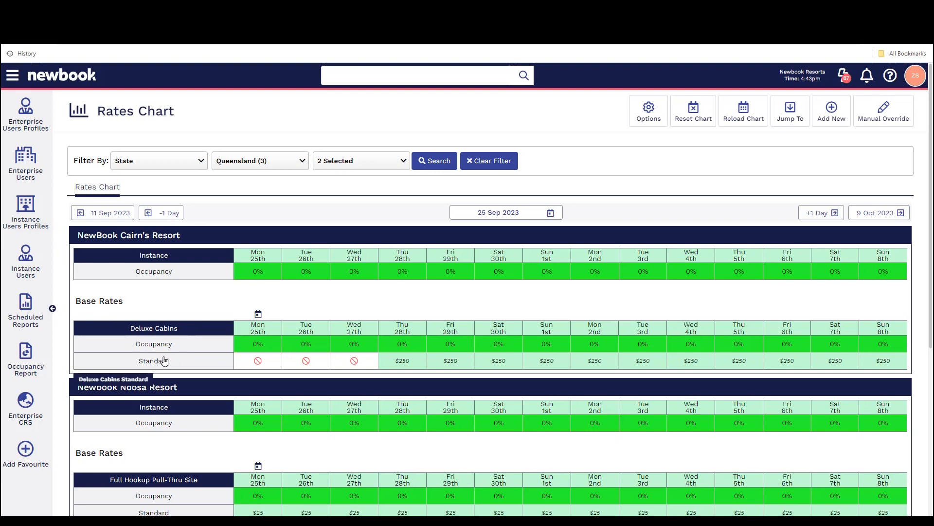
Step: Start a new rate override and set its period from 29 Sep 2023 to 30 Sep 2023
{"action": "mouse_move", "coordinate": [252, 334]}
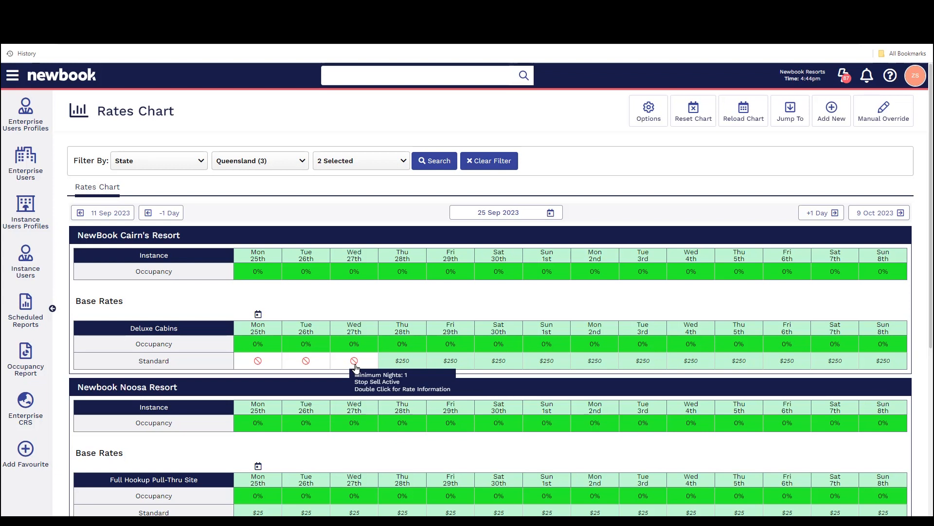
{"action": "scroll", "coordinate": [356, 366], "scroll_direction": "down", "scroll_amount": 1}
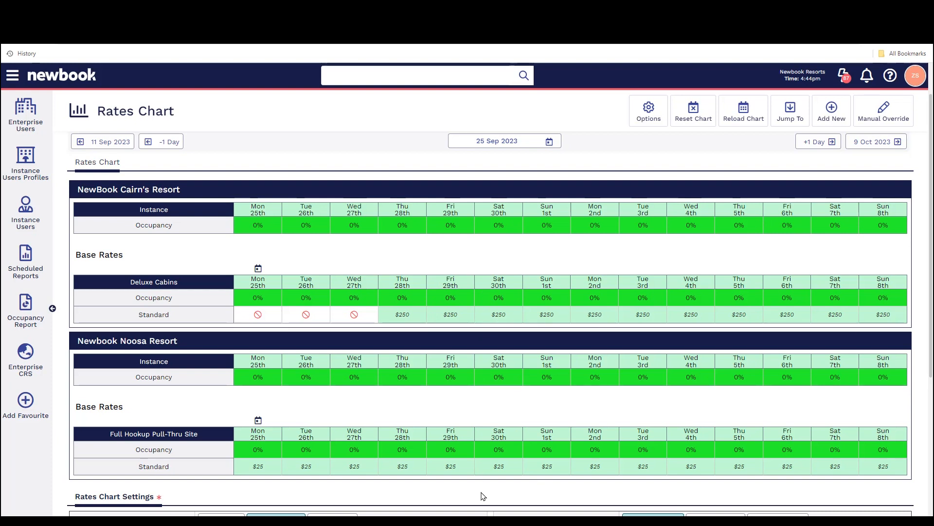
{"action": "left_click", "coordinate": [832, 116]}
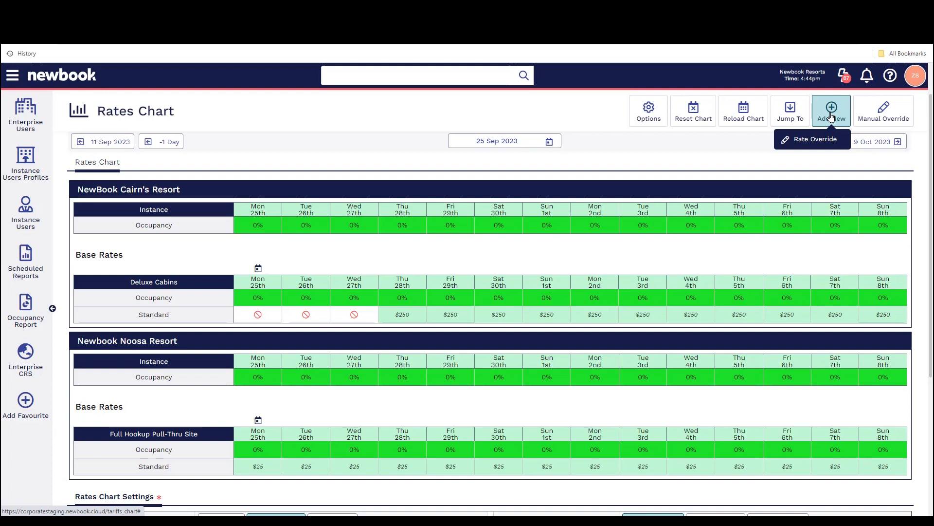
{"action": "left_click", "coordinate": [842, 138]}
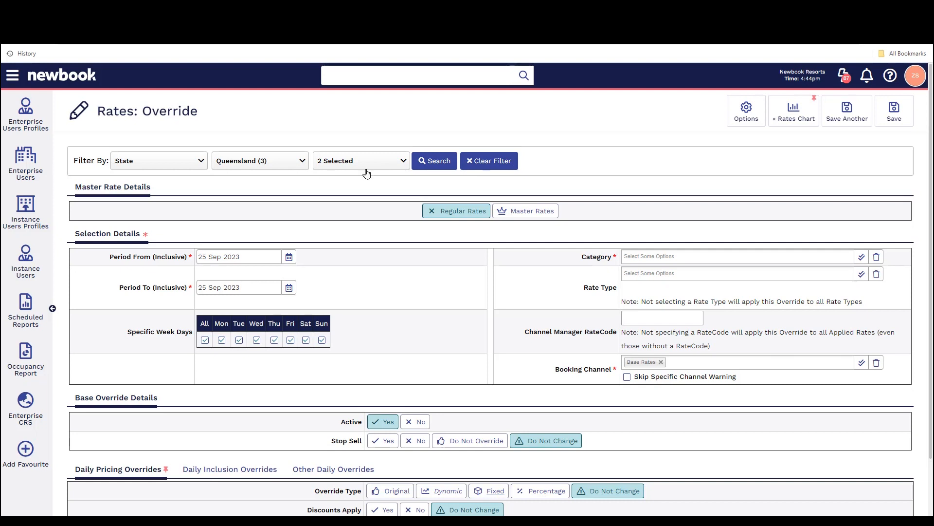
{"action": "left_click", "coordinate": [289, 257]}
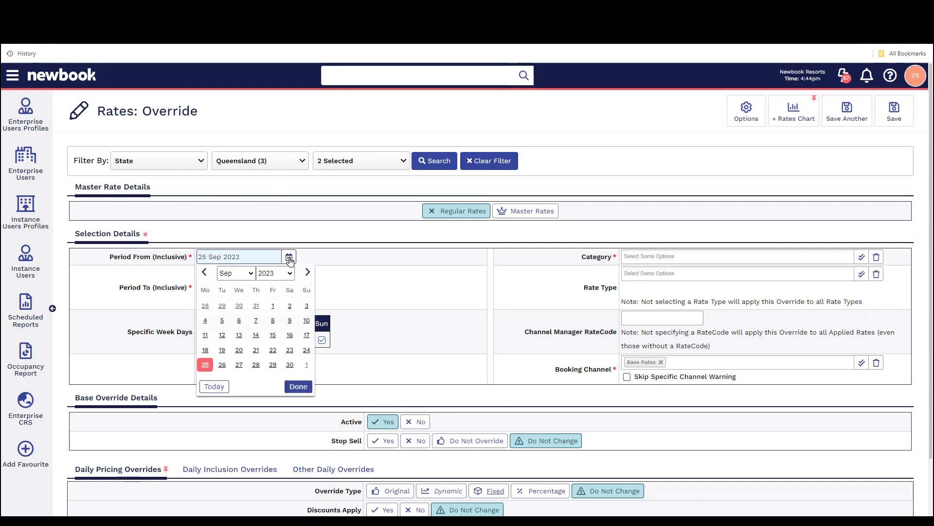
{"action": "left_click", "coordinate": [272, 365]}
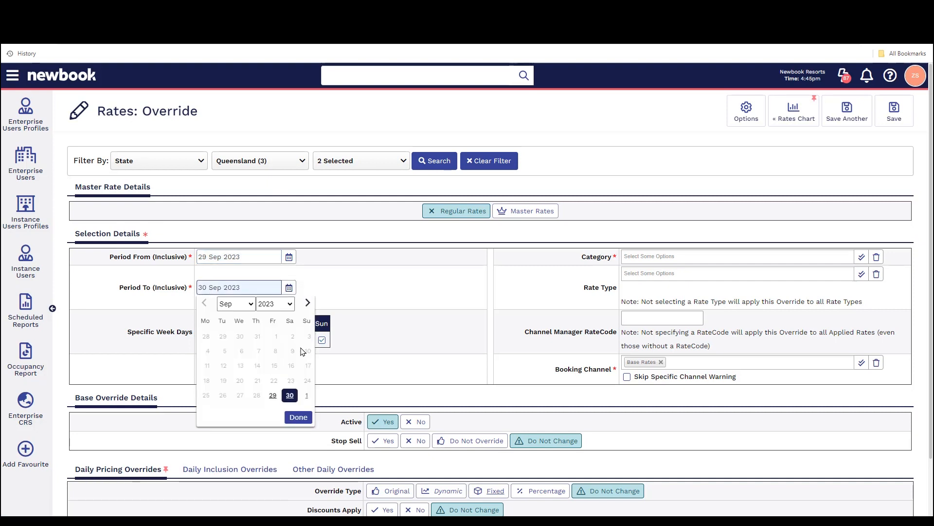
{"action": "left_click", "coordinate": [289, 395]}
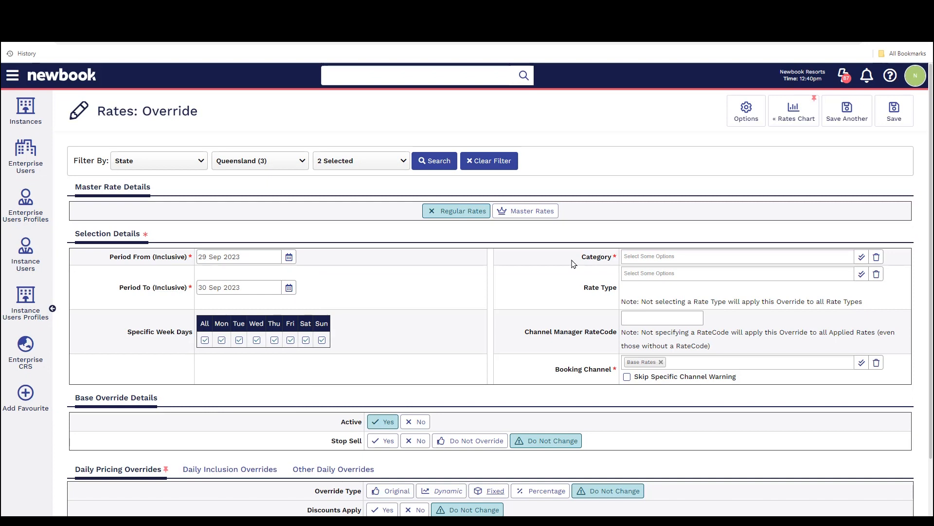
Step: Assign the override to Deluxe Cabins at Cairn's Resort and Full Hookup Pull-Thru Site at Noosa Resort
{"action": "left_click_drag", "start_coordinate": [574, 261], "coordinate": [621, 265]}
{"action": "left_click", "coordinate": [637, 258]}
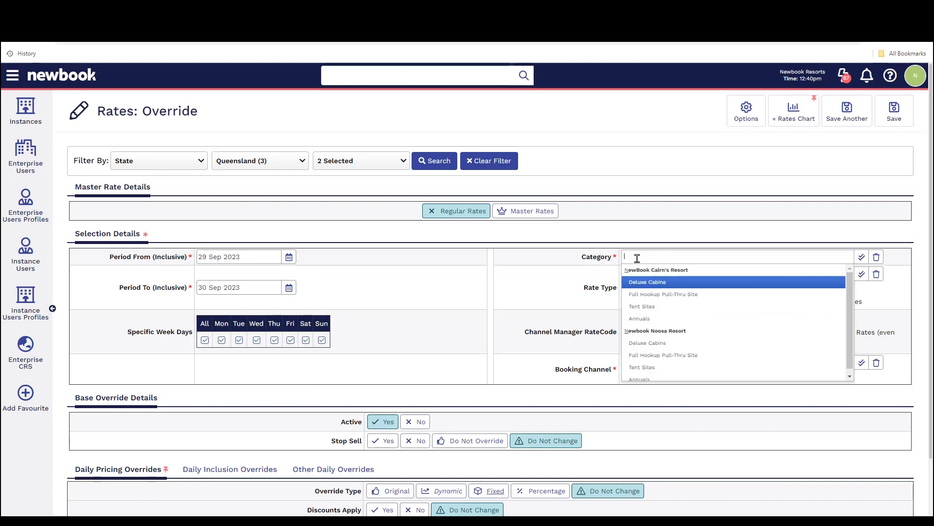
{"action": "left_click", "coordinate": [647, 283]}
{"action": "left_click", "coordinate": [694, 257]}
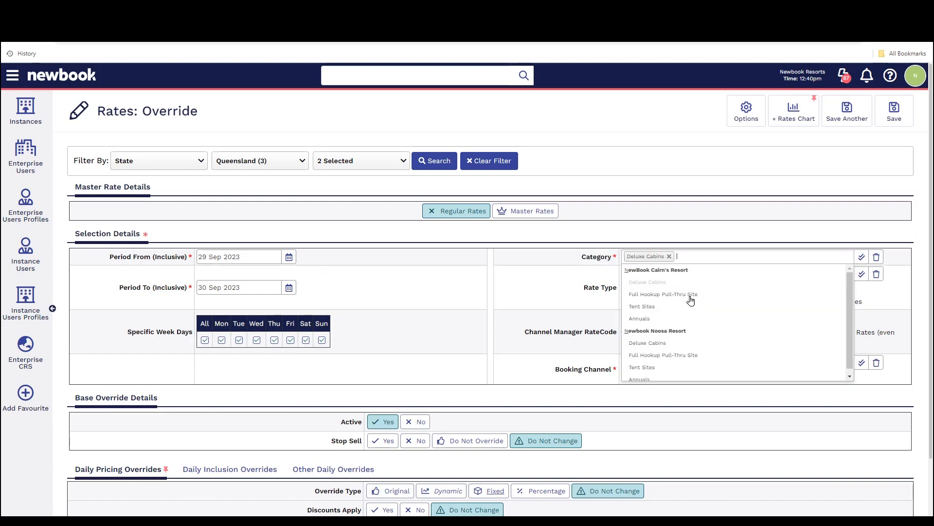
{"action": "left_click", "coordinate": [687, 357]}
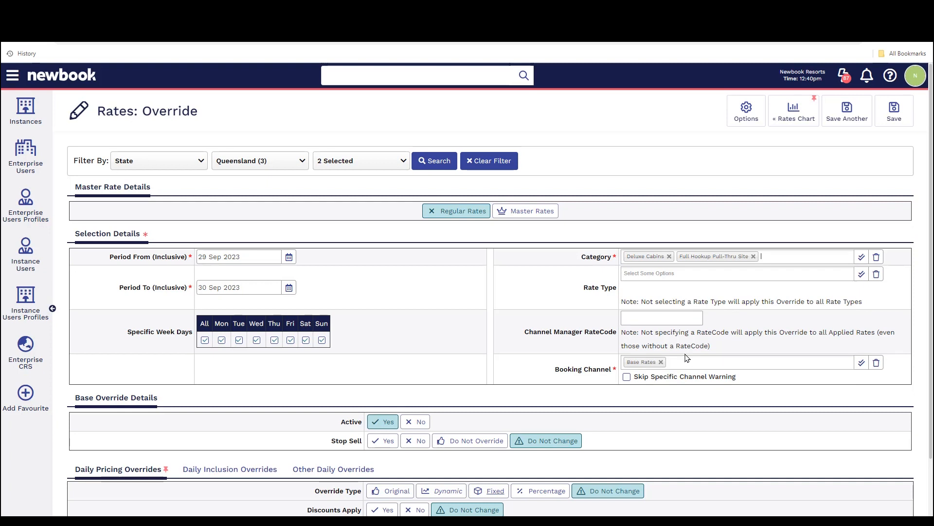
Step: Set the override's rate types to Standard for both resorts
{"action": "left_click", "coordinate": [626, 275]}
{"action": "left_click", "coordinate": [641, 299]}
{"action": "left_click", "coordinate": [645, 336]}
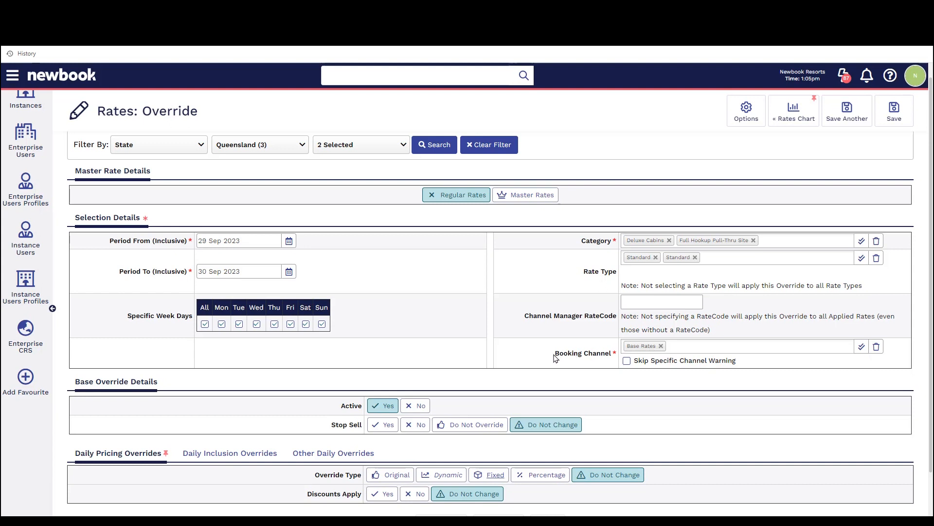
{"action": "left_click_drag", "start_coordinate": [556, 357], "coordinate": [614, 357]}
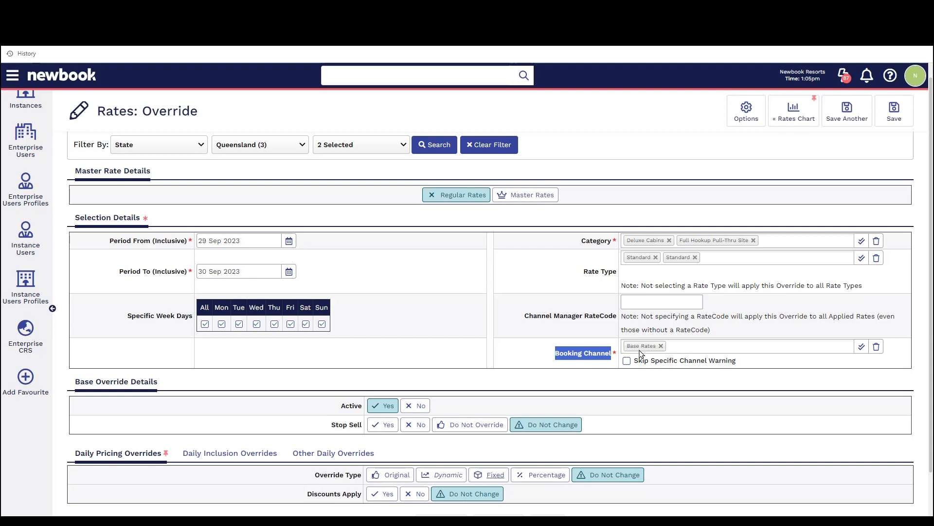
{"action": "left_click", "coordinate": [617, 349]}
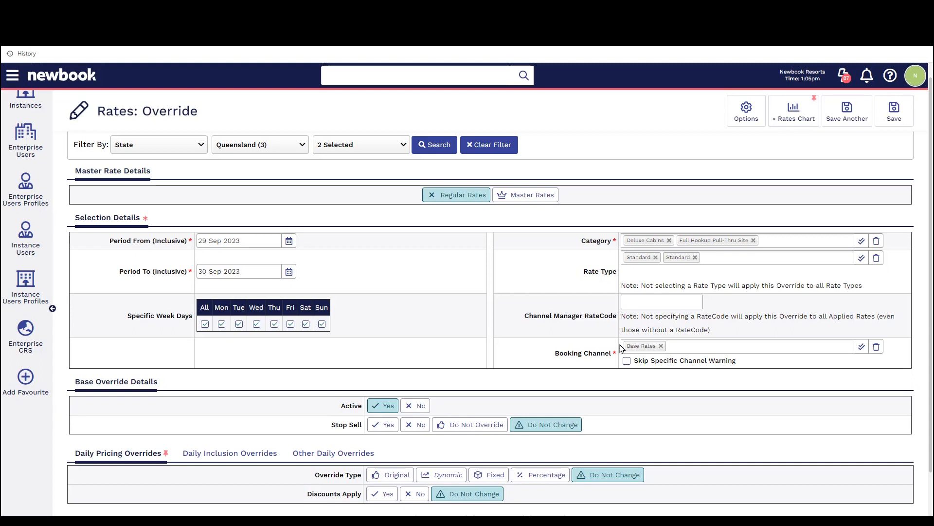
Step: Replace the override's Base Rates booking channel with Booking.com
{"action": "left_click", "coordinate": [661, 346]}
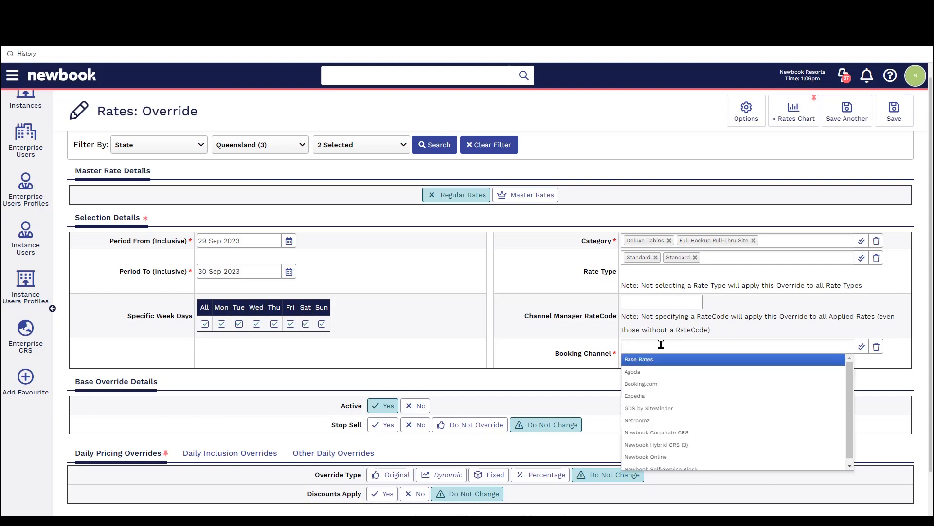
{"action": "left_click", "coordinate": [655, 384]}
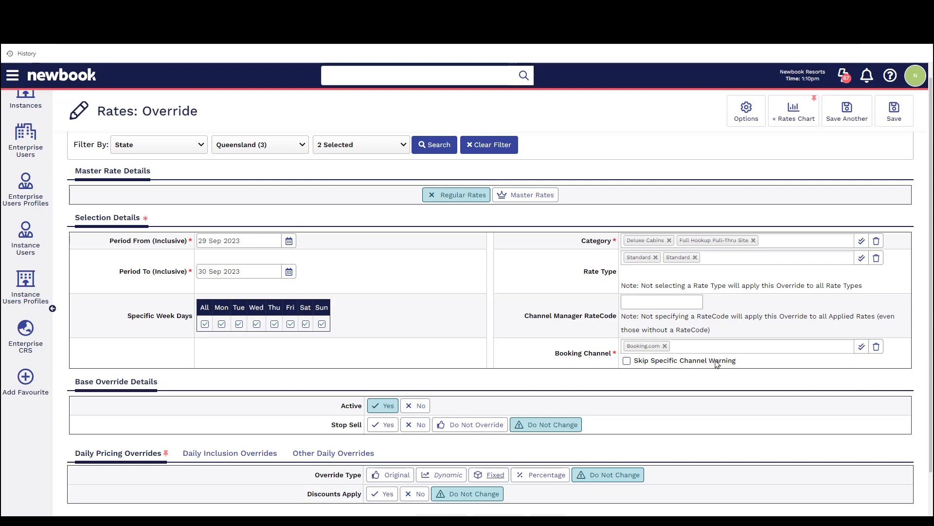
{"action": "left_click_drag", "start_coordinate": [736, 361], "coordinate": [681, 365]}
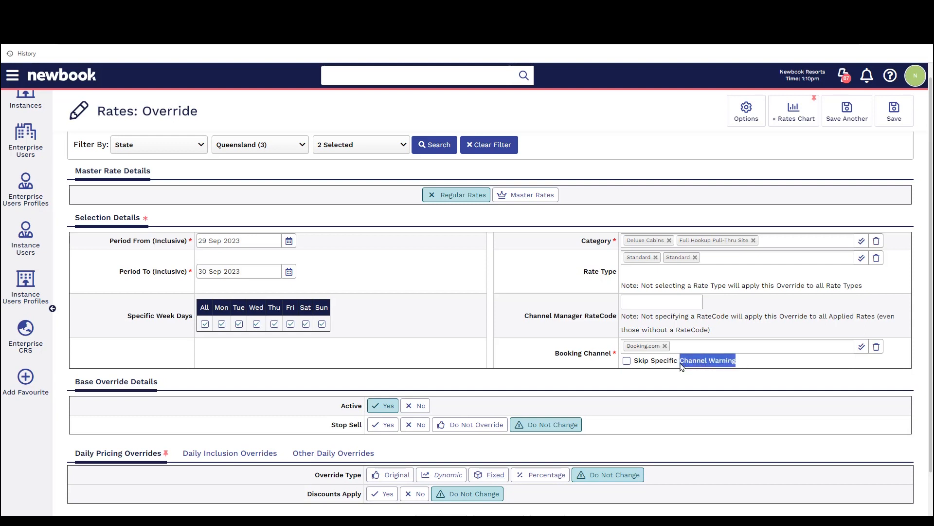
{"action": "left_click", "coordinate": [753, 379]}
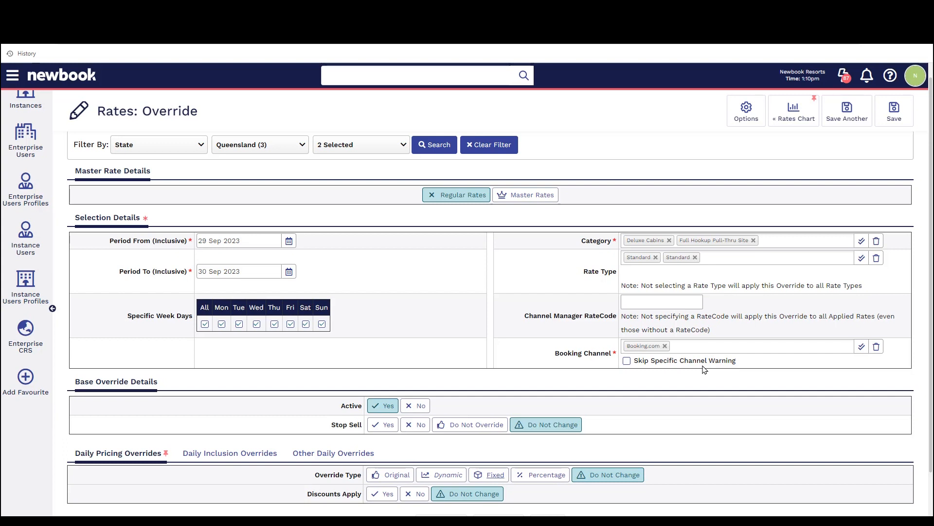
Step: Restore Base Rates as the override's booking channel and remove Booking.com
{"action": "left_click", "coordinate": [679, 347]}
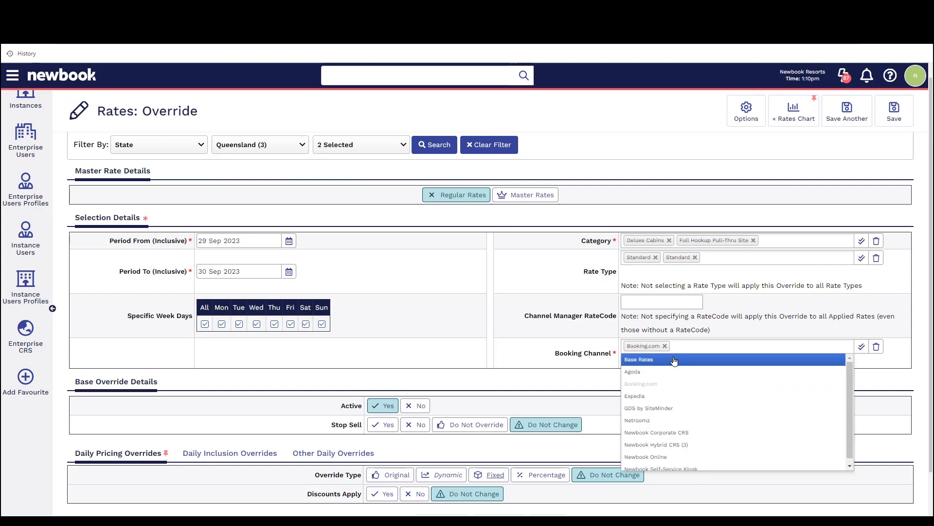
{"action": "left_click", "coordinate": [675, 360]}
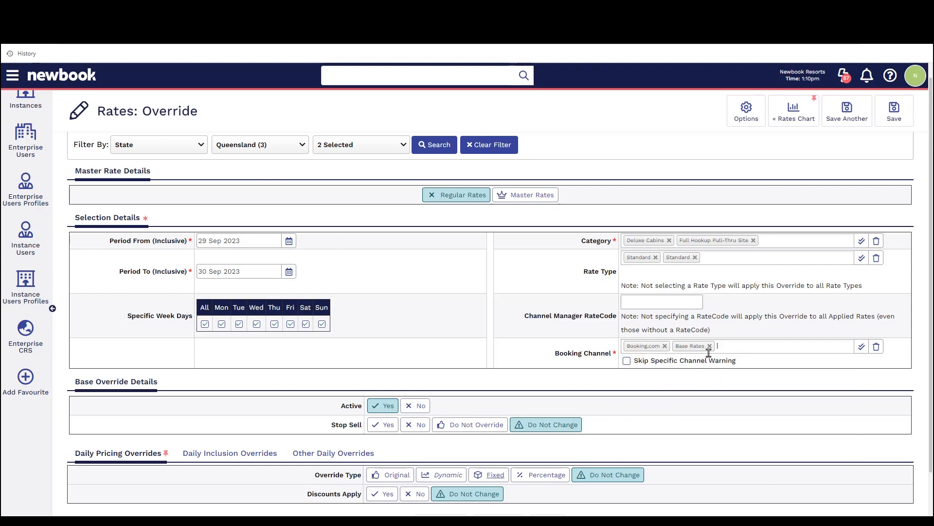
{"action": "left_click", "coordinate": [664, 346]}
Step: Set the daily pricing override type to Percentage with an amount of 20%
{"action": "scroll", "coordinate": [669, 377], "scroll_direction": "down", "scroll_amount": 1}
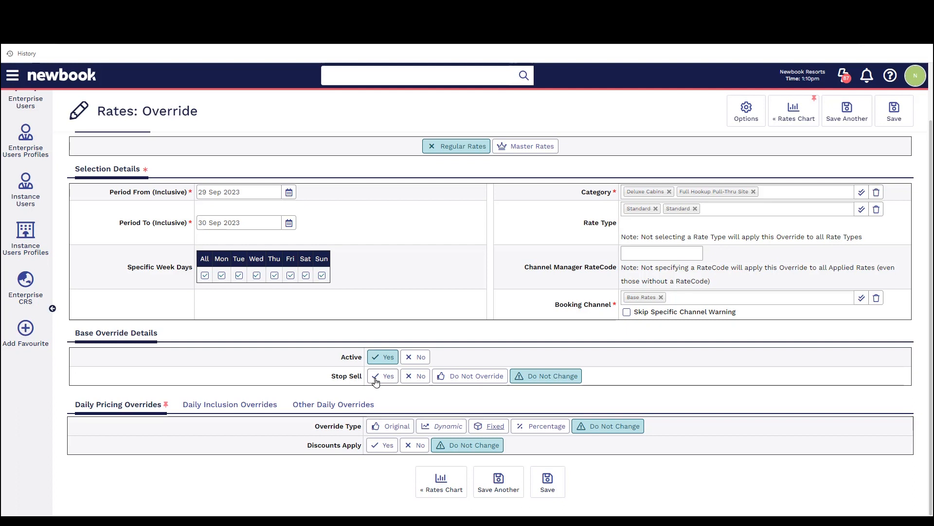
{"action": "left_click_drag", "start_coordinate": [71, 406], "coordinate": [162, 405]}
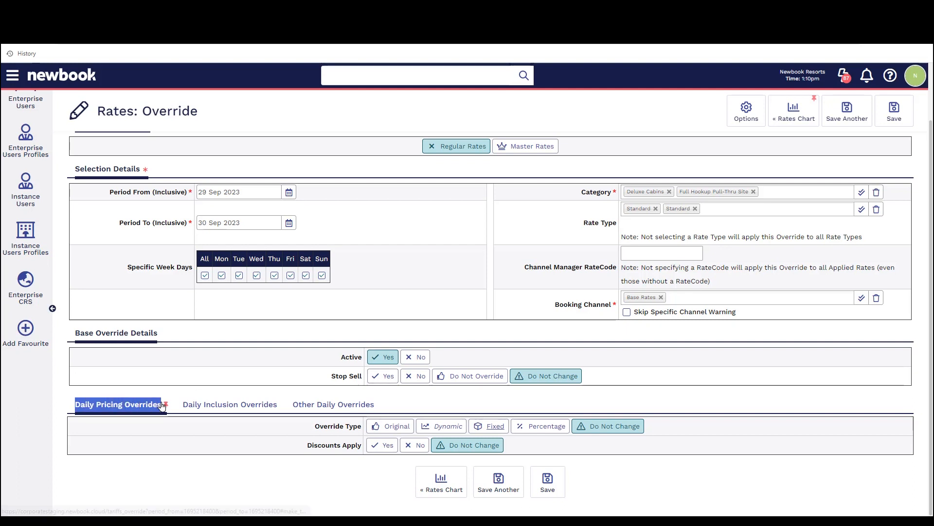
{"action": "left_click", "coordinate": [166, 420]}
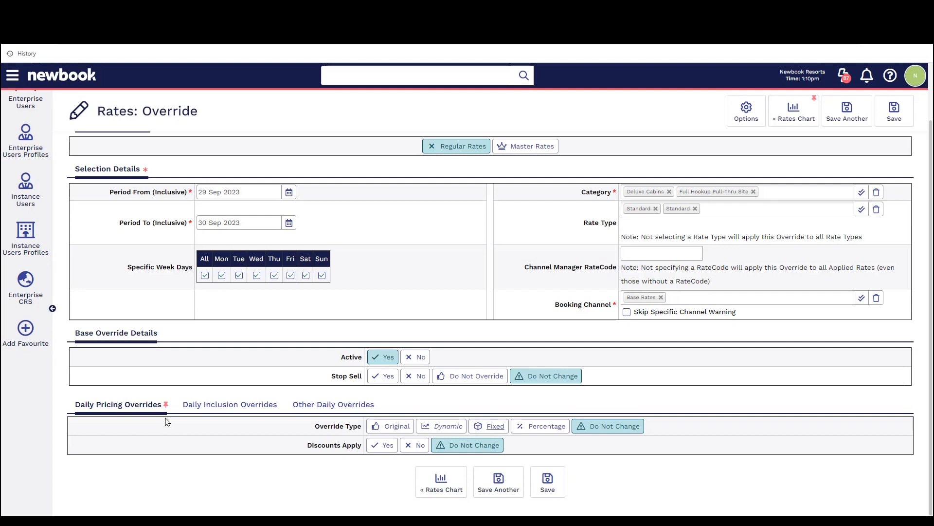
{"action": "left_click_drag", "start_coordinate": [167, 422], "coordinate": [360, 429]}
{"action": "left_click", "coordinate": [357, 428]}
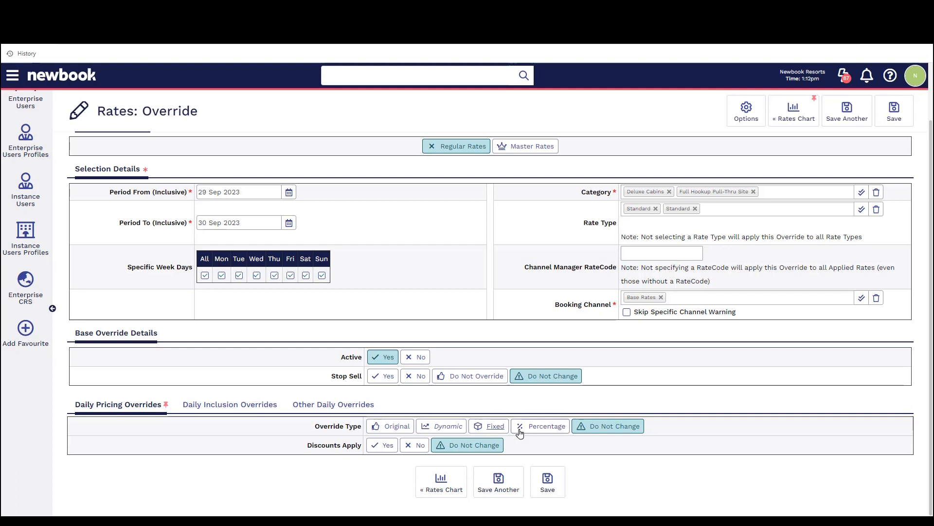
{"action": "left_click", "coordinate": [536, 432]}
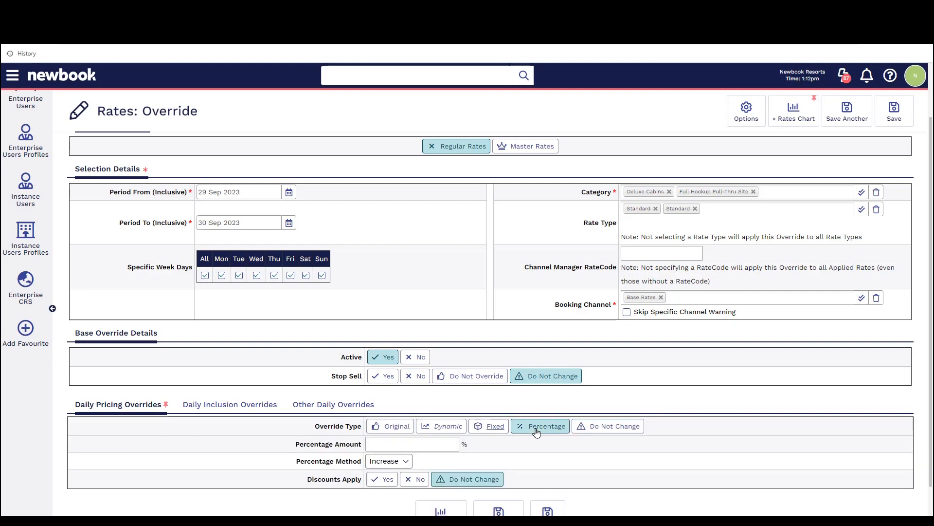
{"action": "left_click", "coordinate": [437, 443]}
{"action": "type", "text": "20"}
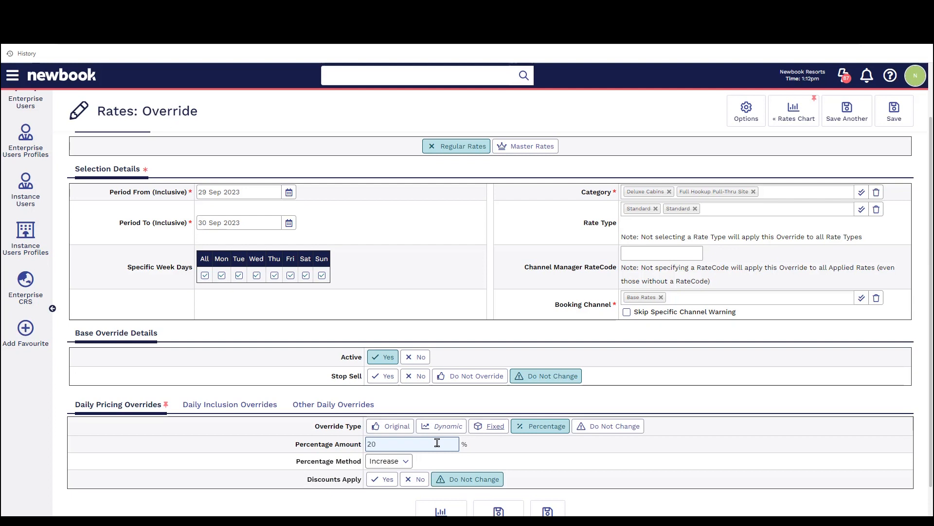
Step: Keep Increase as the percentage method and save the rate override
{"action": "left_click_drag", "start_coordinate": [296, 464], "coordinate": [366, 463]}
{"action": "left_click", "coordinate": [347, 463]}
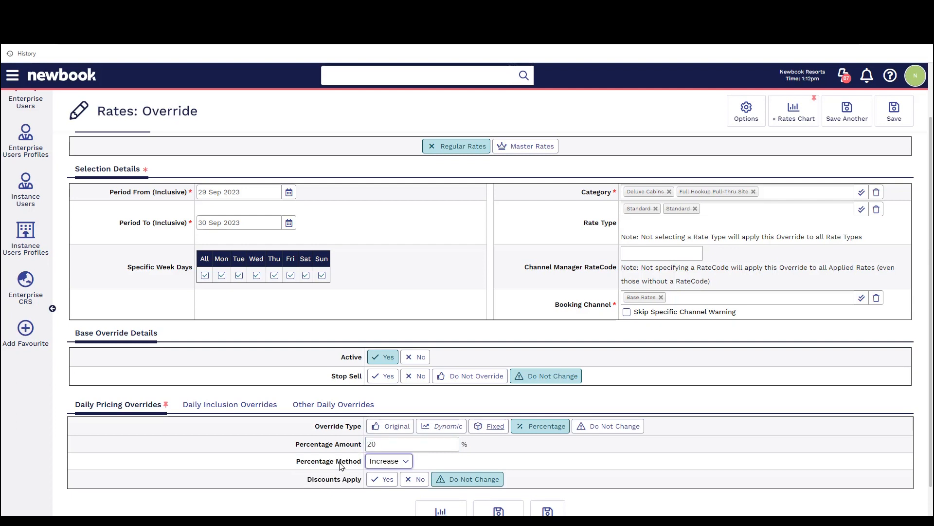
{"action": "left_click", "coordinate": [408, 463]}
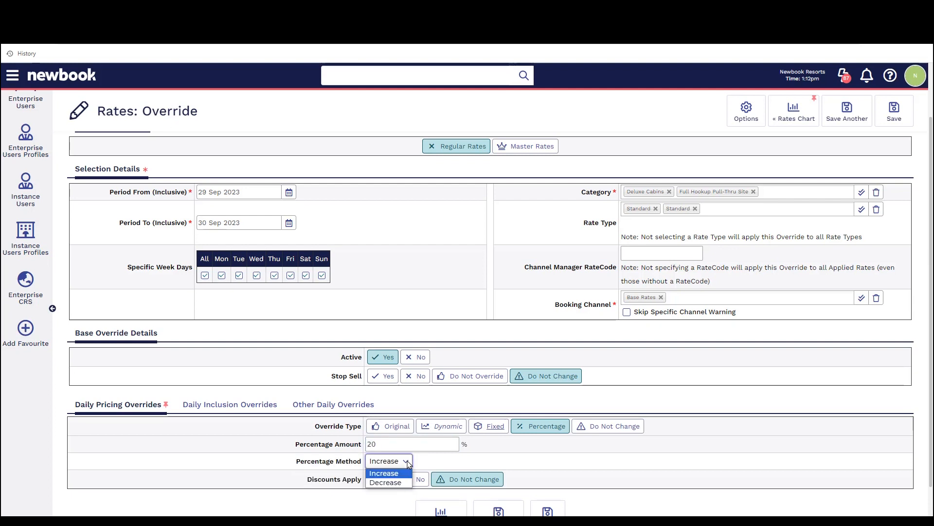
{"action": "left_click", "coordinate": [423, 461]}
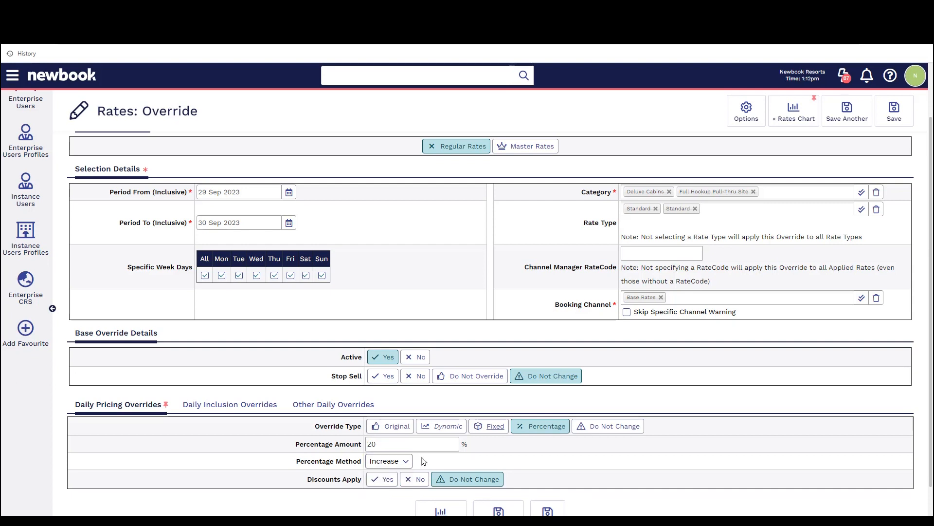
{"action": "left_click", "coordinate": [547, 510]}
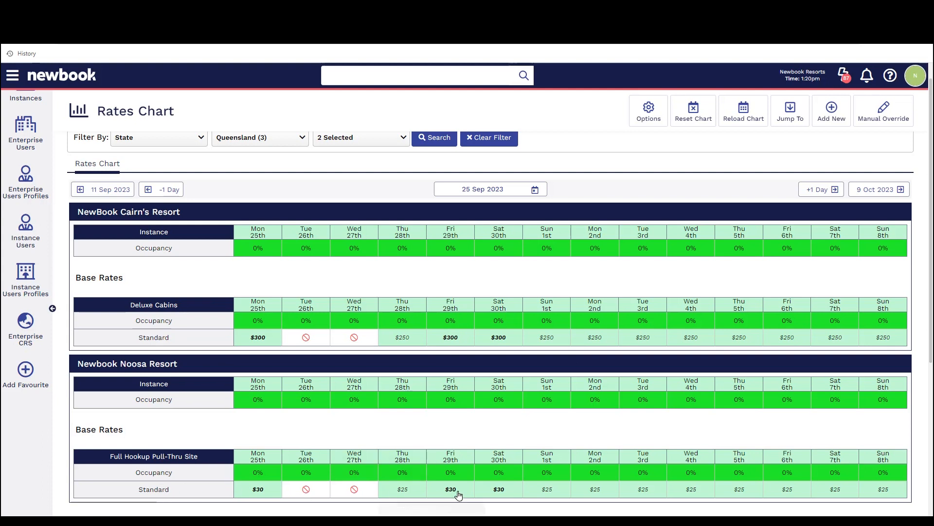
Step: Add Newbook Online to the rates chart's booking channels alongside Base Rates and reload the chart
{"action": "scroll", "coordinate": [487, 479], "scroll_direction": "down", "scroll_amount": 5}
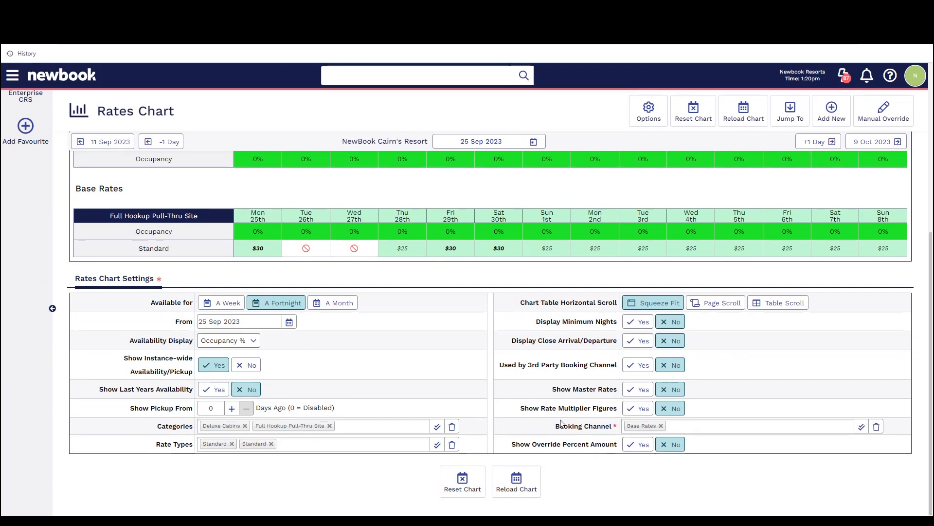
{"action": "left_click", "coordinate": [707, 424]}
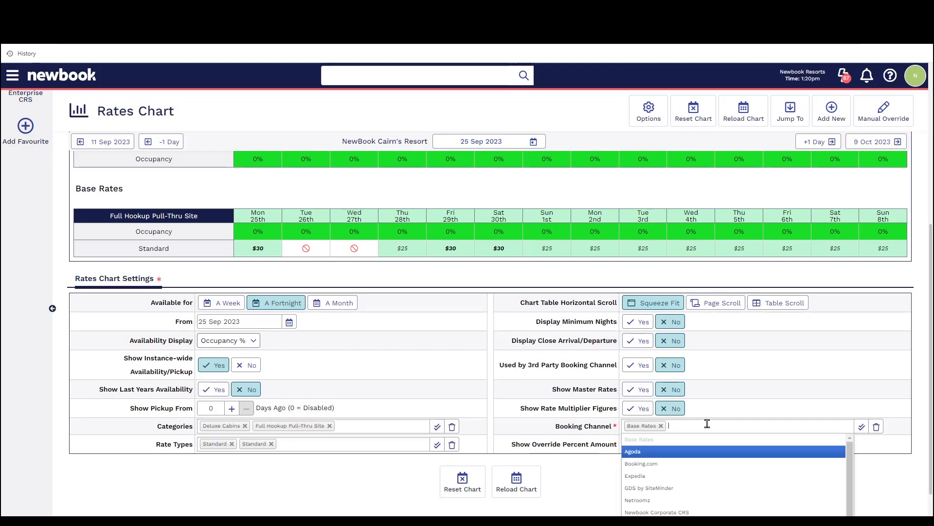
{"action": "scroll", "coordinate": [709, 420], "scroll_direction": "down", "scroll_amount": 1}
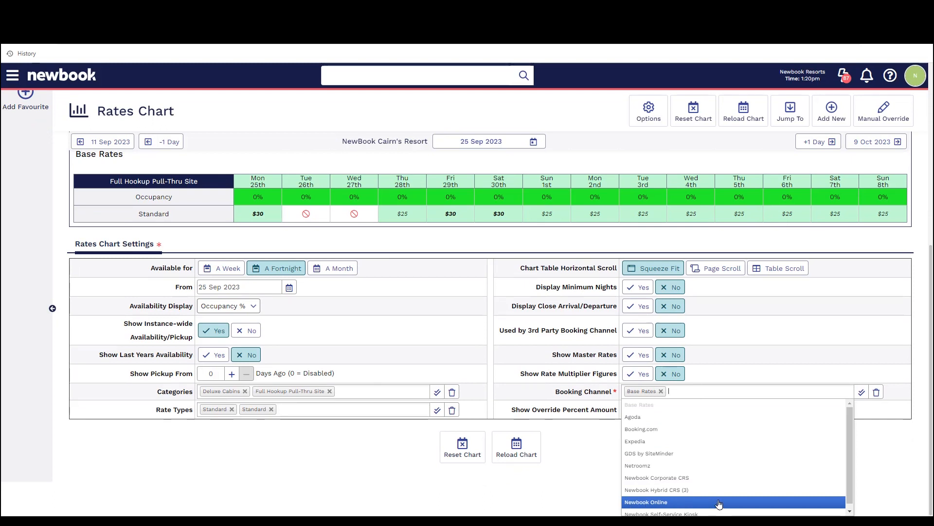
{"action": "left_click", "coordinate": [673, 502]}
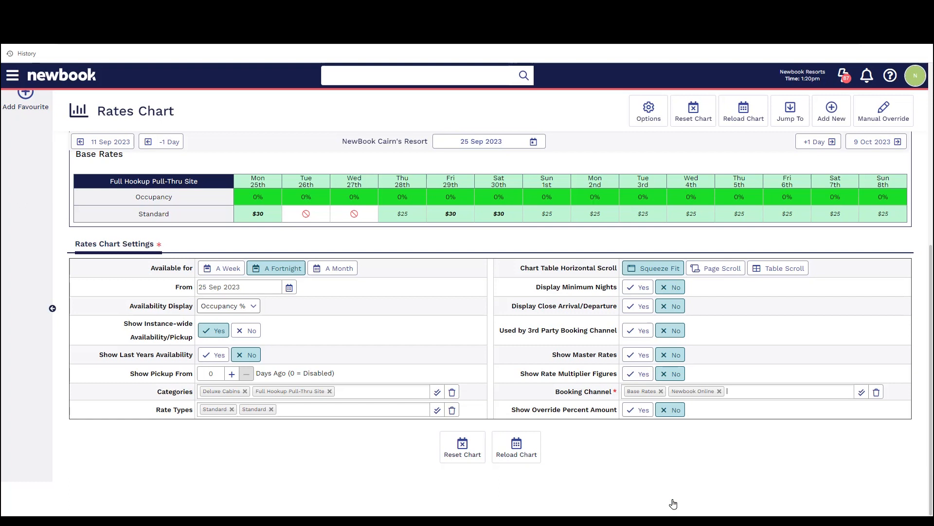
{"action": "left_click", "coordinate": [520, 455]}
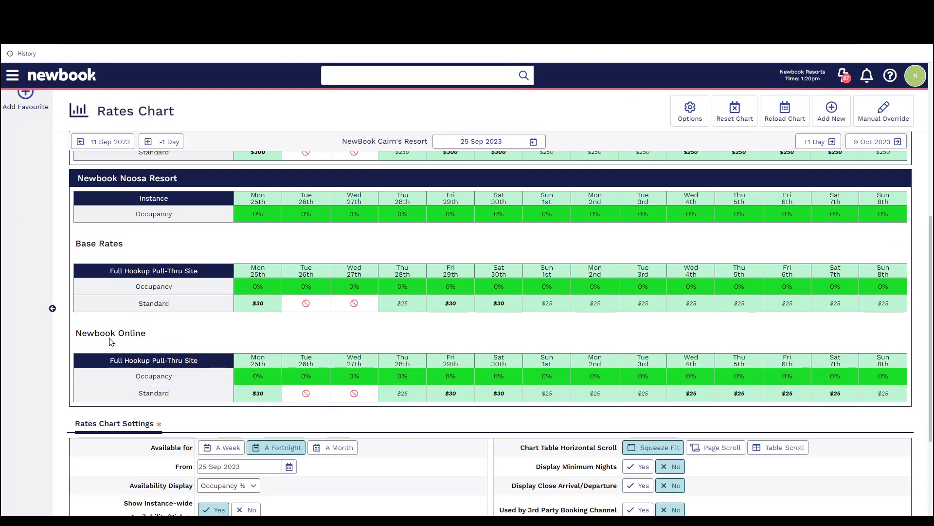
Step: Start another rate override covering the period from 29 Sep 2023 to 30 Sep 2023
{"action": "scroll", "coordinate": [142, 350], "scroll_direction": "up", "scroll_amount": 10}
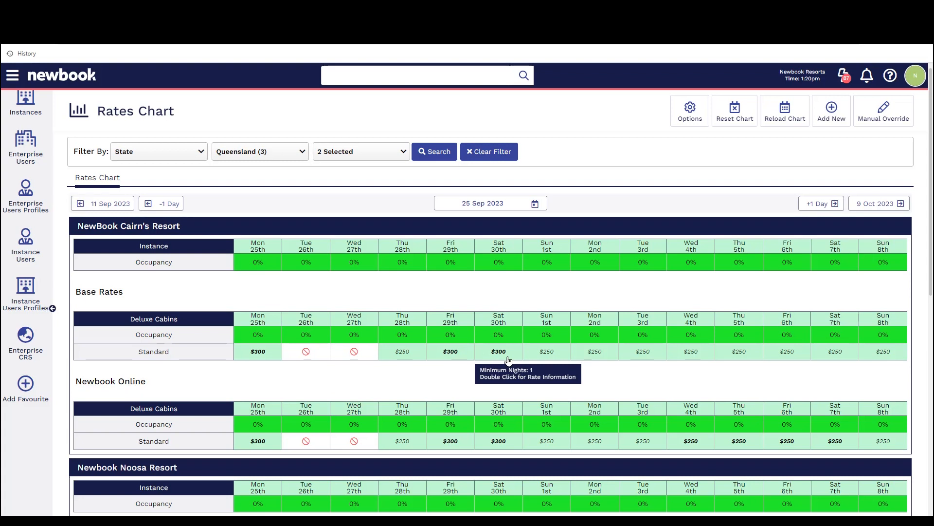
{"action": "scroll", "coordinate": [508, 358], "scroll_direction": "down", "scroll_amount": 5}
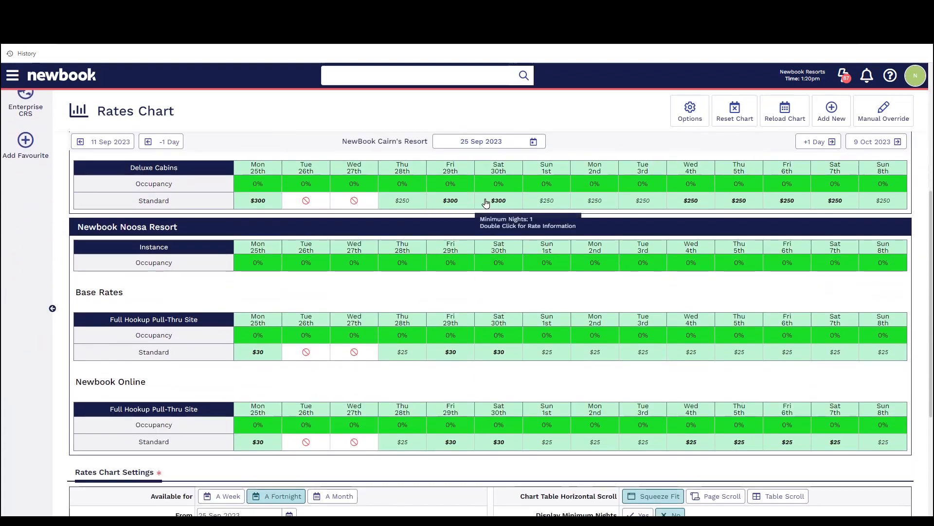
{"action": "scroll", "coordinate": [166, 201], "scroll_direction": "up", "scroll_amount": 1}
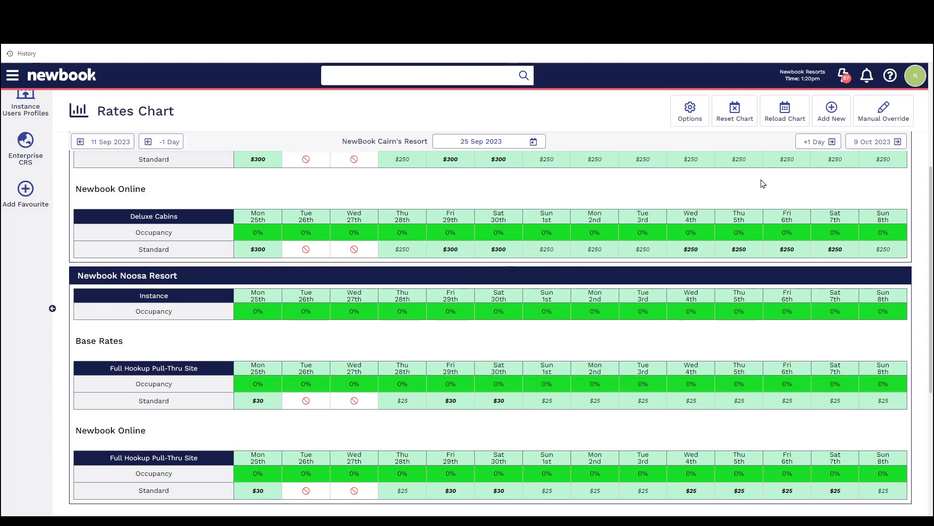
{"action": "left_click", "coordinate": [833, 117]}
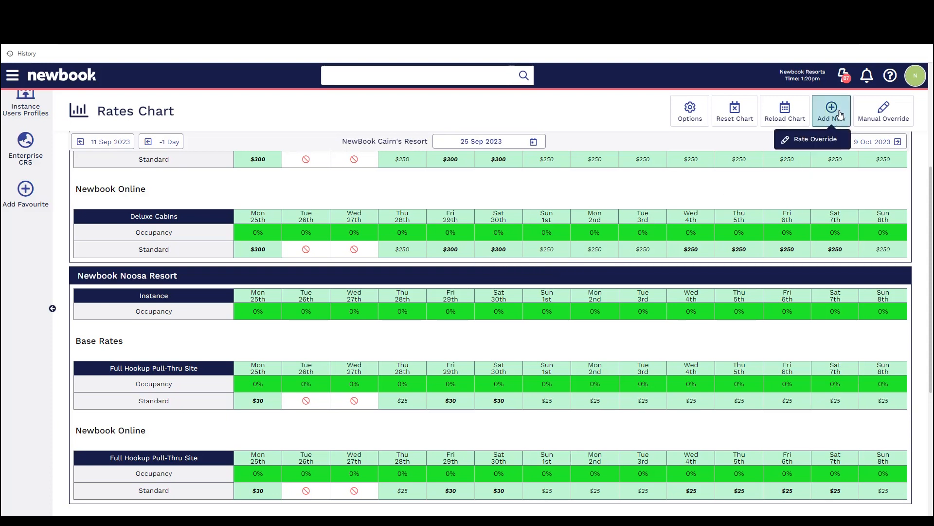
{"action": "left_click", "coordinate": [822, 140]}
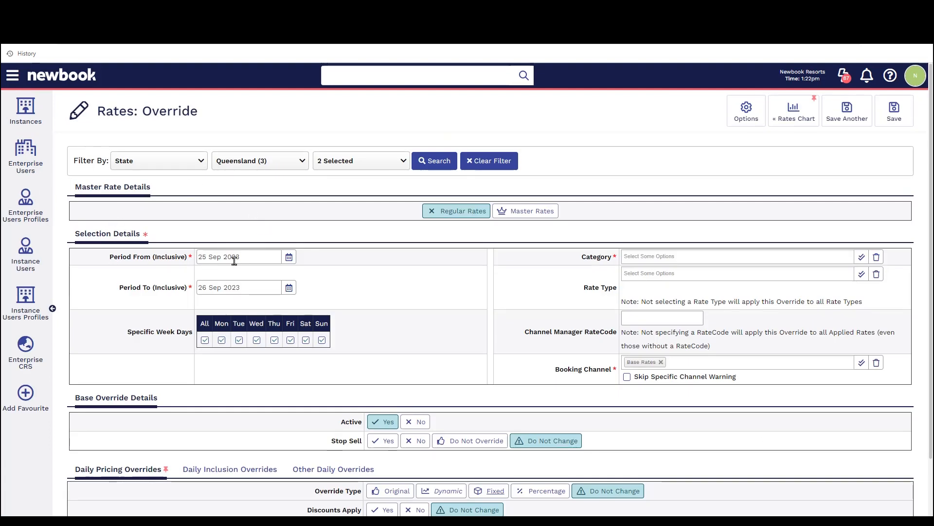
{"action": "left_click", "coordinate": [290, 258]}
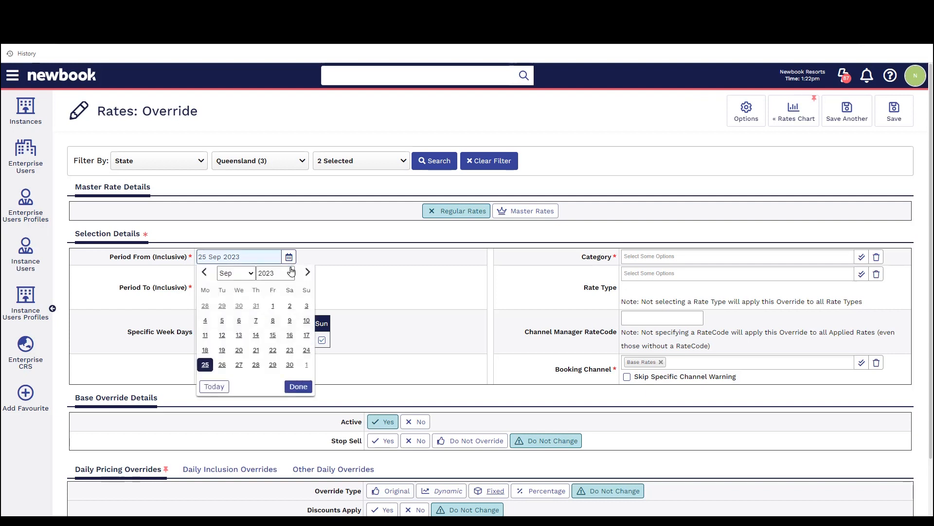
{"action": "left_click", "coordinate": [272, 367]}
{"action": "left_click_drag", "start_coordinate": [111, 294], "coordinate": [195, 291]}
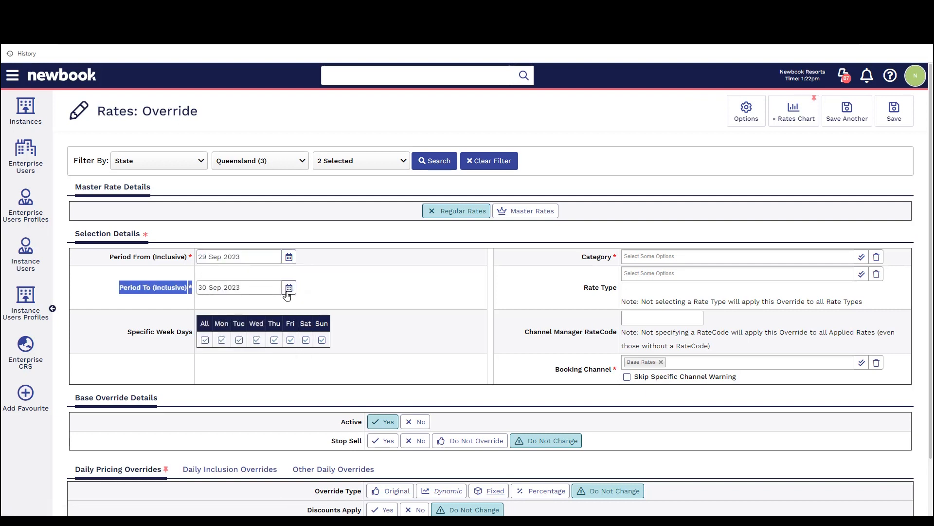
Step: Apply the new override to Deluxe Cabins at Cairn's Resort and Full Hookup Pull-Thru Site at Noosa Resort
{"action": "left_click", "coordinate": [649, 258]}
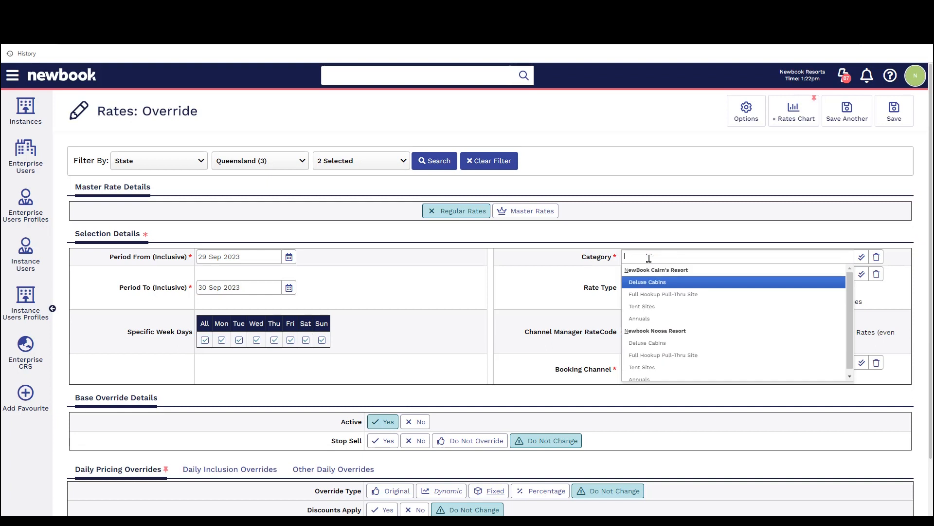
{"action": "left_click", "coordinate": [651, 286]}
{"action": "left_click", "coordinate": [694, 256]}
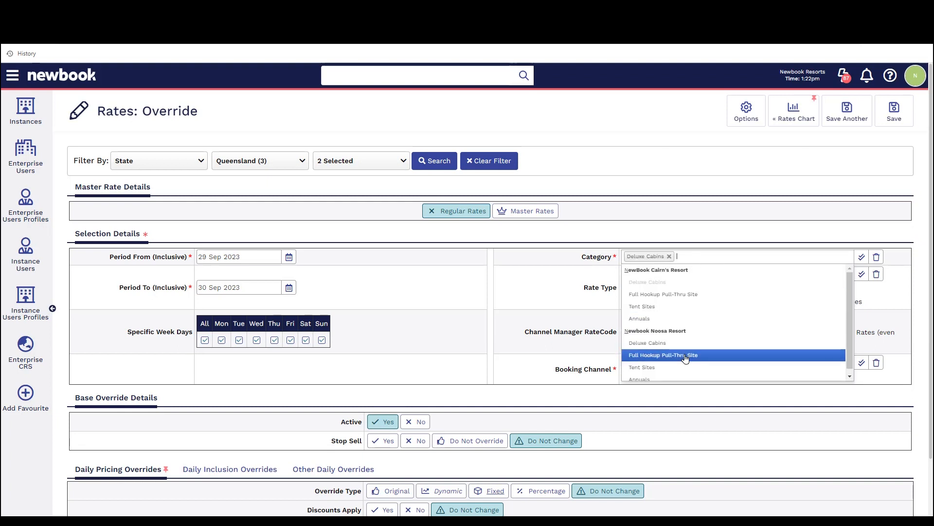
{"action": "left_click", "coordinate": [684, 352]}
Step: Choose the Standard rate type of both resorts for the new override
{"action": "left_click", "coordinate": [650, 274]}
{"action": "left_click", "coordinate": [642, 299]}
{"action": "left_click", "coordinate": [691, 274]}
{"action": "left_click", "coordinate": [678, 336]}
Step: Set the daily pricing override type to Original for the Base Rates channel and save the override
{"action": "left_click_drag", "start_coordinate": [556, 371], "coordinate": [612, 374]}
{"action": "scroll", "coordinate": [631, 365], "scroll_direction": "down", "scroll_amount": 2}
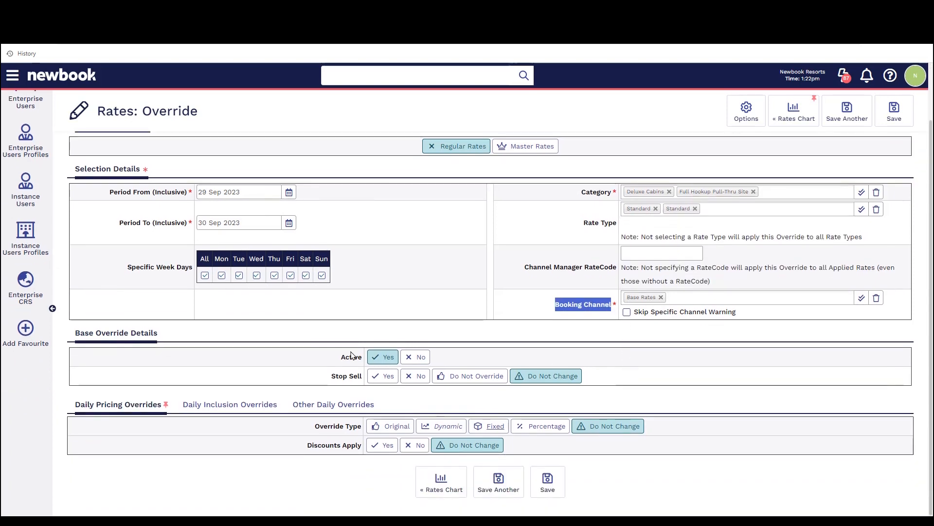
{"action": "left_click_drag", "start_coordinate": [315, 427], "coordinate": [358, 427]}
{"action": "left_click", "coordinate": [391, 430]}
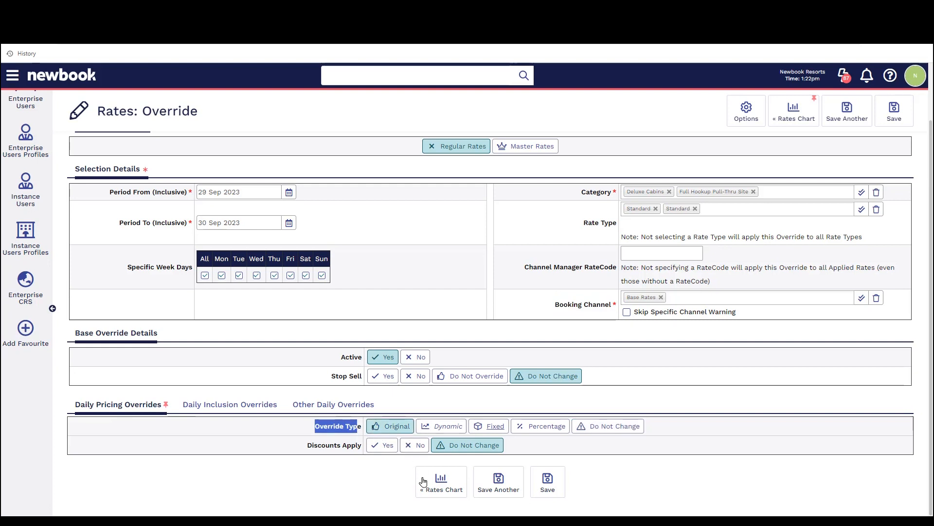
{"action": "left_click", "coordinate": [545, 482]}
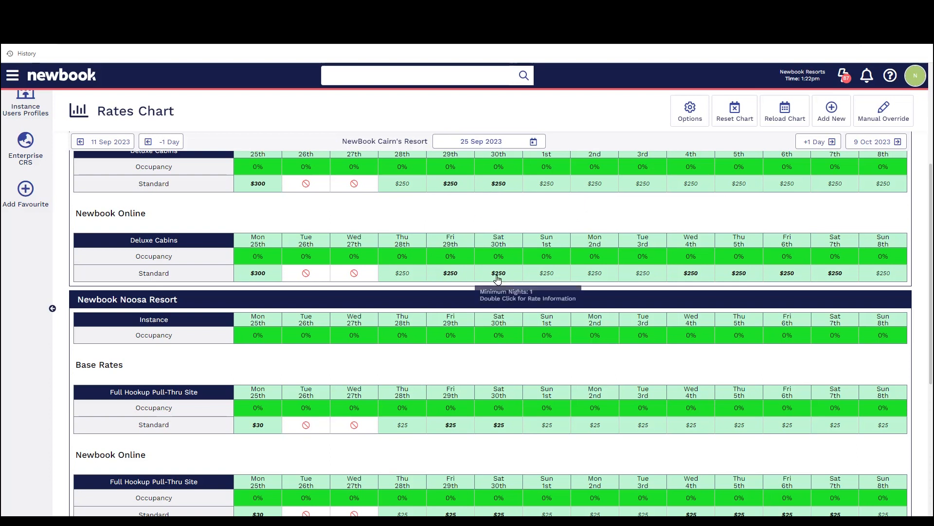
{"action": "scroll", "coordinate": [479, 292], "scroll_direction": "down", "scroll_amount": 2}
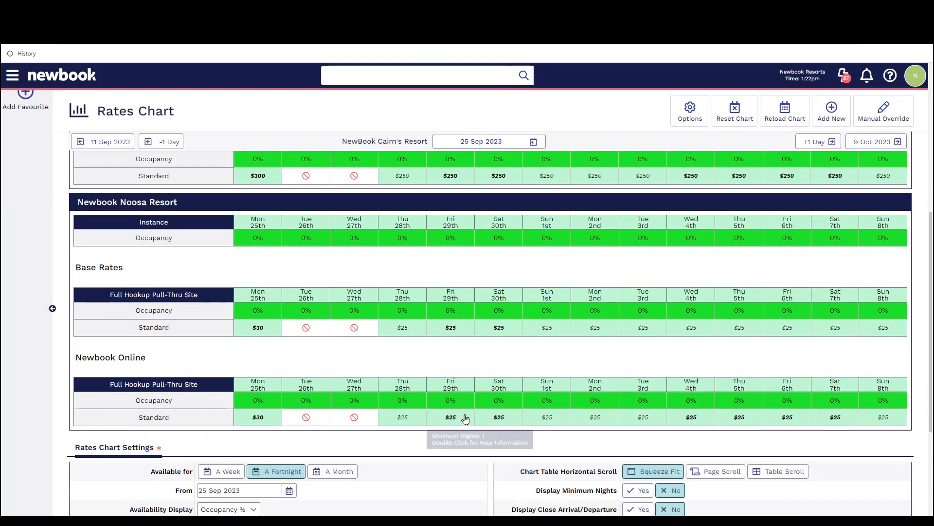
{"action": "scroll", "coordinate": [508, 419], "scroll_direction": "up", "scroll_amount": 4}
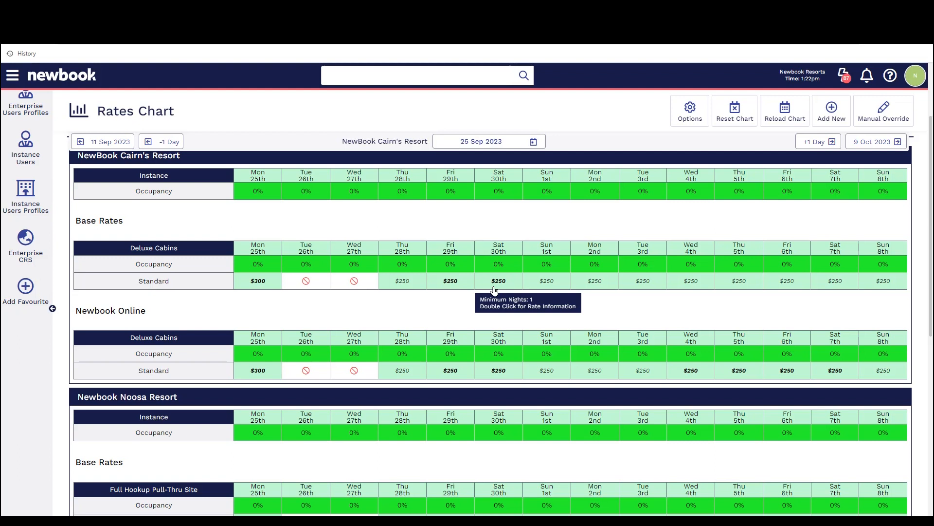
Step: Start another rate override covering the period from 1 Oct 2023 to 4 Oct 2023
{"action": "scroll", "coordinate": [494, 291], "scroll_direction": "down", "scroll_amount": 2}
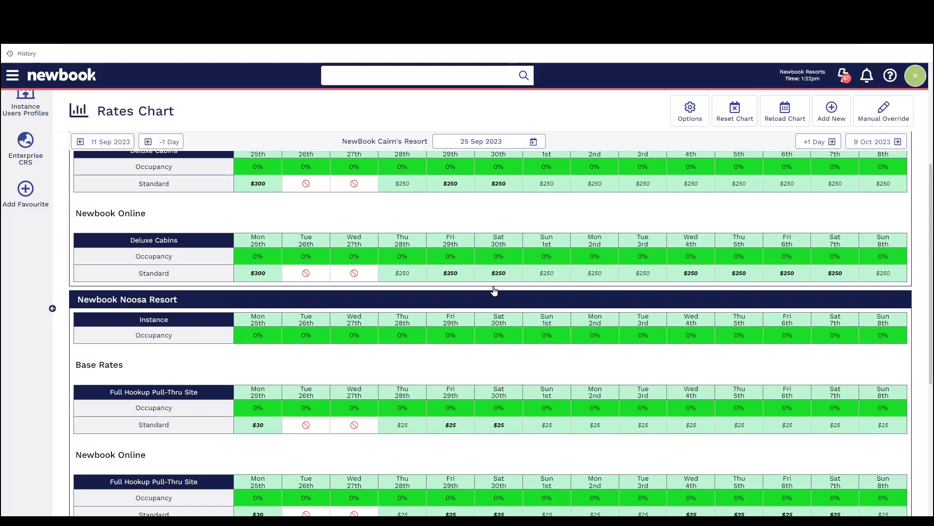
{"action": "scroll", "coordinate": [494, 290], "scroll_direction": "down", "scroll_amount": 2}
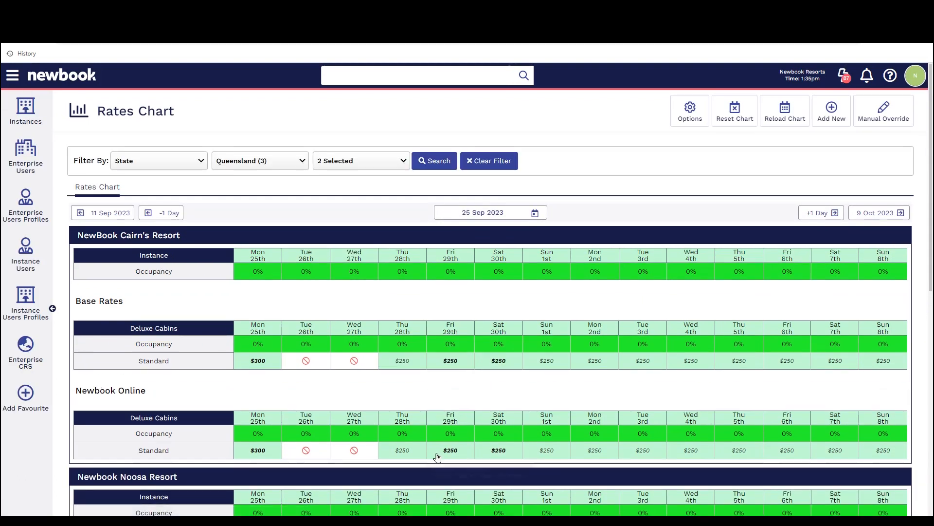
{"action": "scroll", "coordinate": [438, 452], "scroll_direction": "down", "scroll_amount": 5}
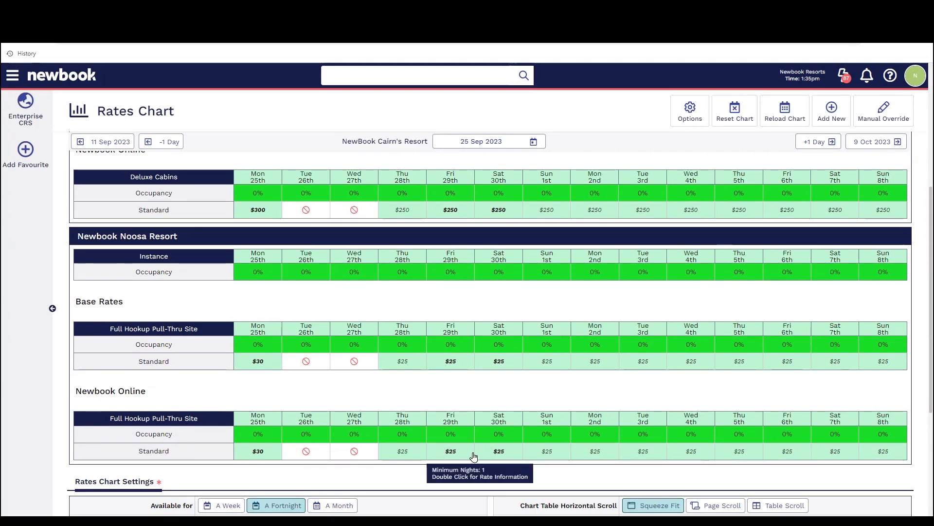
{"action": "left_click", "coordinate": [840, 111]}
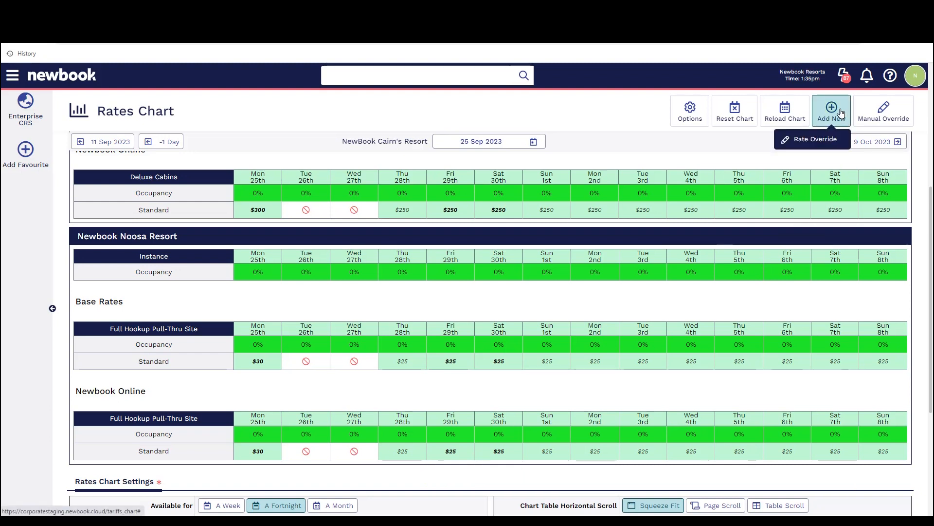
{"action": "left_click", "coordinate": [833, 139]}
{"action": "left_click", "coordinate": [207, 257]}
{"action": "left_click", "coordinate": [305, 365]}
{"action": "left_click", "coordinate": [241, 288]}
{"action": "left_click", "coordinate": [239, 365]}
Step: Apply the override to Deluxe Cabins at Cairn's Resort and Full Hookup Pull-Thru Site at Noosa Resort, with the Standard rate type of both resorts
{"action": "left_click", "coordinate": [755, 258]}
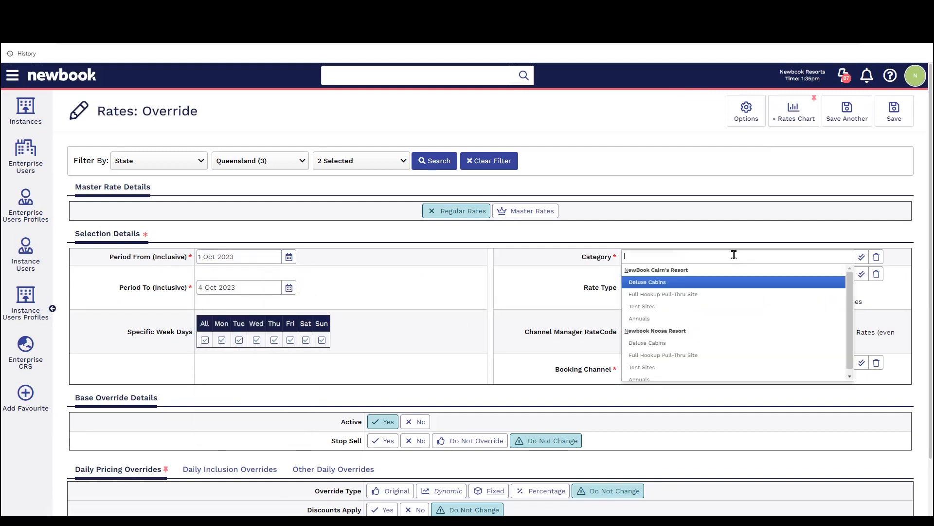
{"action": "left_click", "coordinate": [701, 284]}
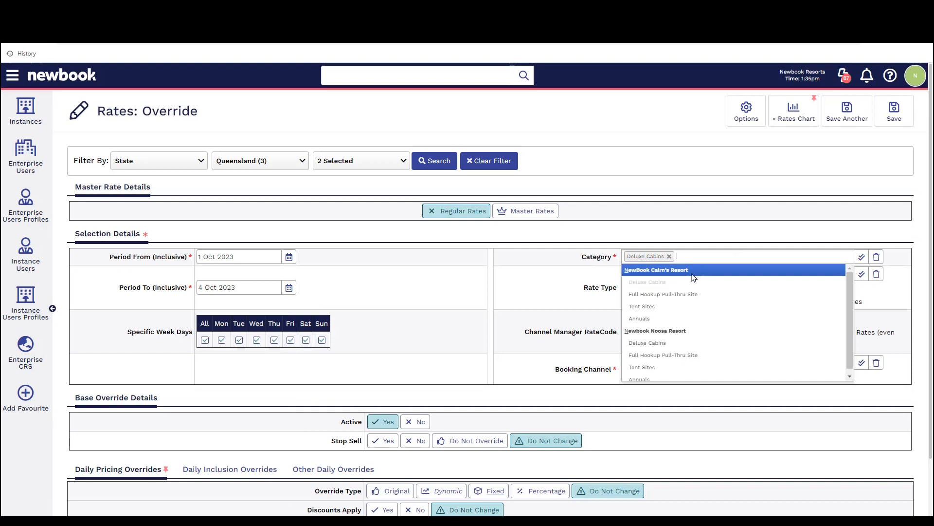
{"action": "left_click", "coordinate": [676, 354]}
{"action": "left_click", "coordinate": [638, 275]}
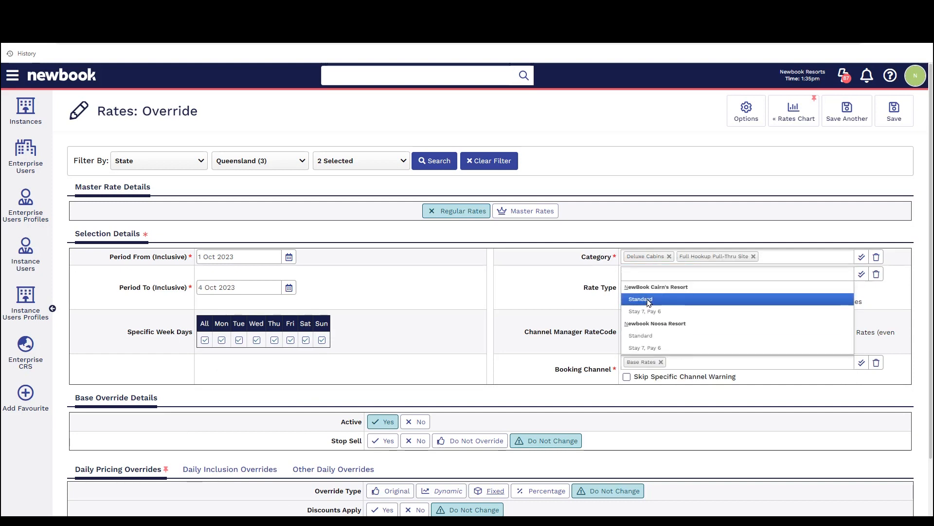
{"action": "left_click", "coordinate": [641, 298]}
{"action": "left_click", "coordinate": [640, 335]}
Step: Replace the Base Rates booking channel of the override with Newbook Online
{"action": "left_click", "coordinate": [575, 367]}
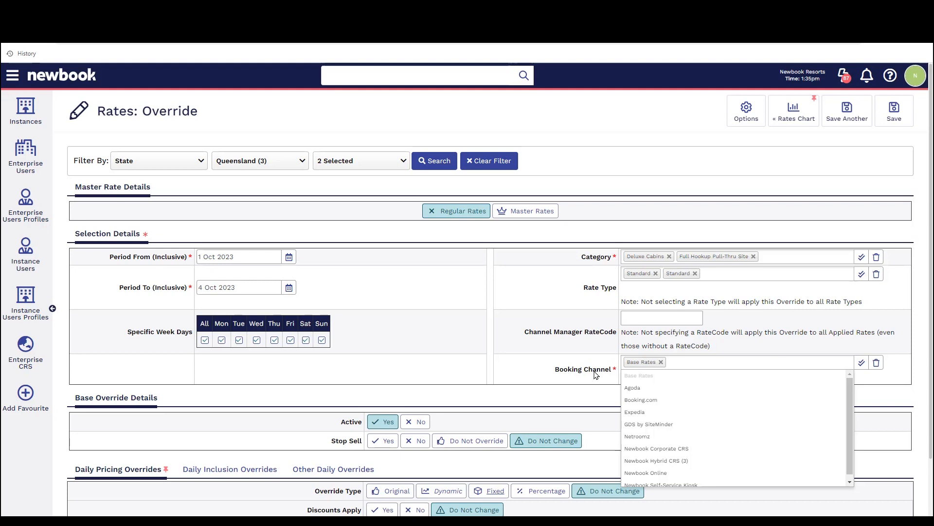
{"action": "left_click", "coordinate": [661, 362]}
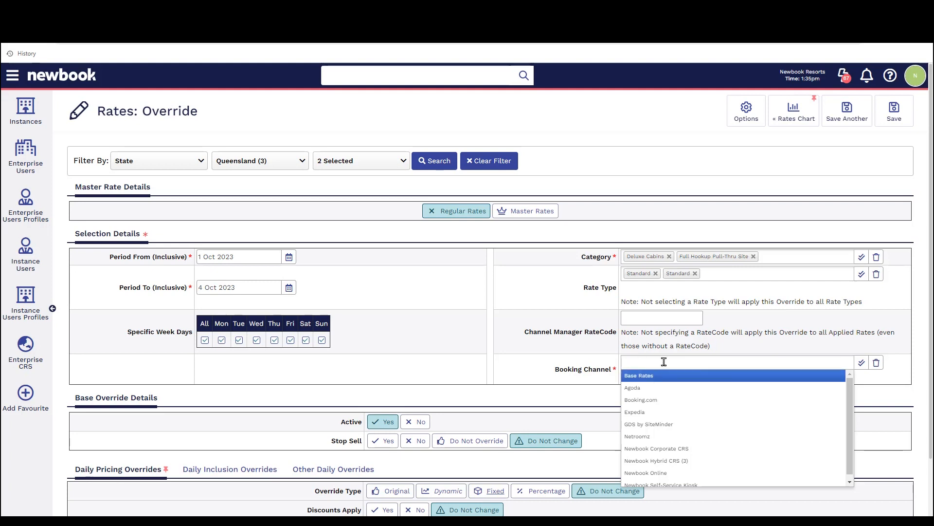
{"action": "left_click", "coordinate": [670, 480]}
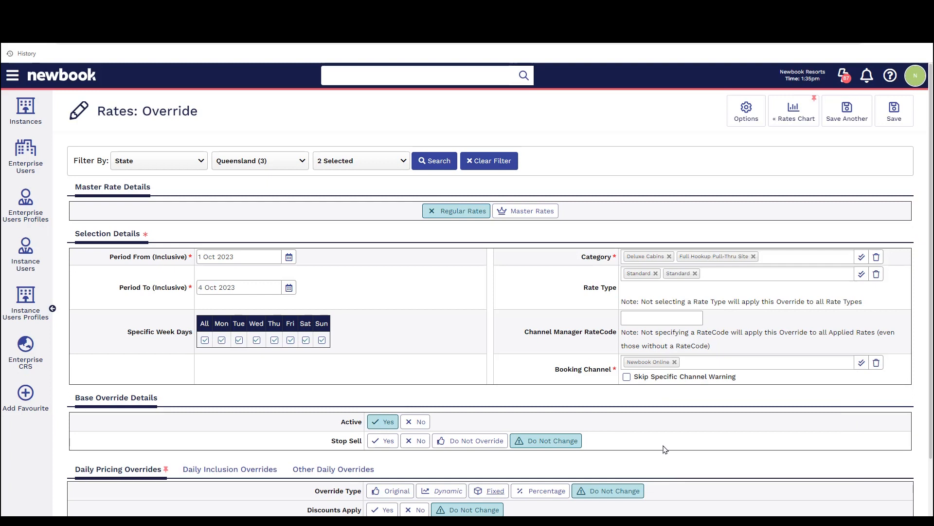
Step: Specify a value of 3 for Minimum Nights in the other daily overrides and save the override
{"action": "scroll", "coordinate": [664, 447], "scroll_direction": "down", "scroll_amount": 3}
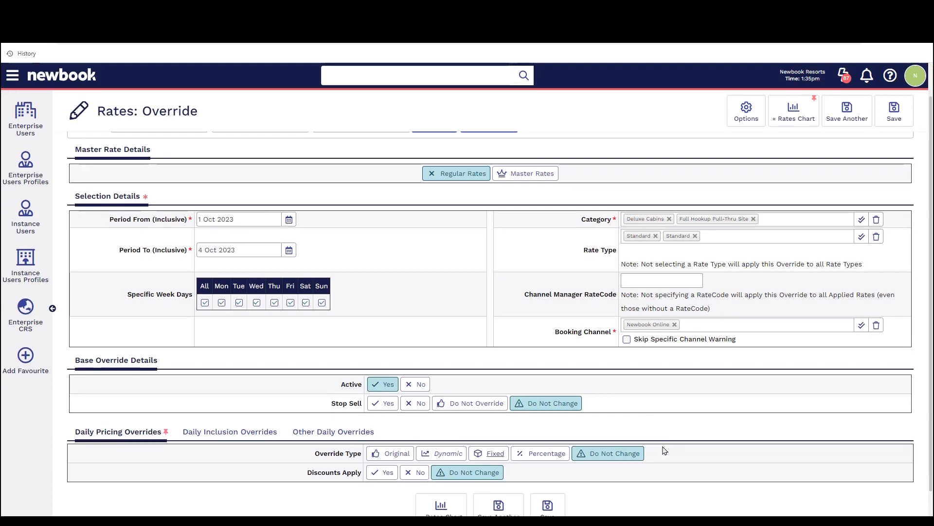
{"action": "left_click", "coordinate": [319, 404]}
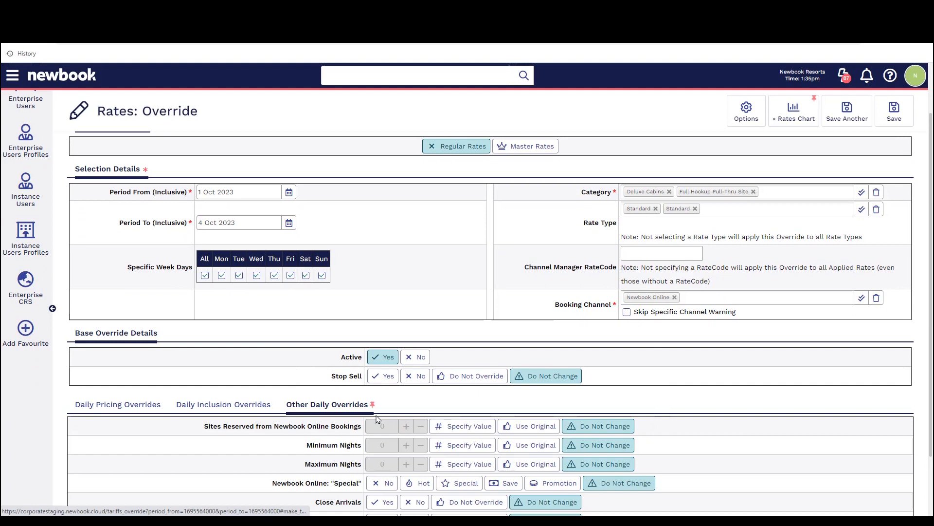
{"action": "left_click_drag", "start_coordinate": [305, 448], "coordinate": [360, 469]}
{"action": "left_click", "coordinate": [358, 469]}
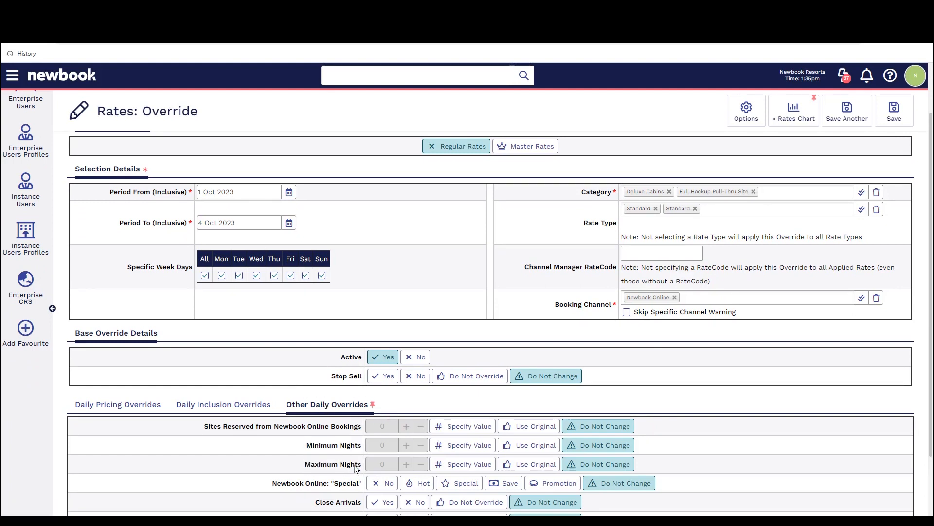
{"action": "left_click", "coordinate": [466, 451]}
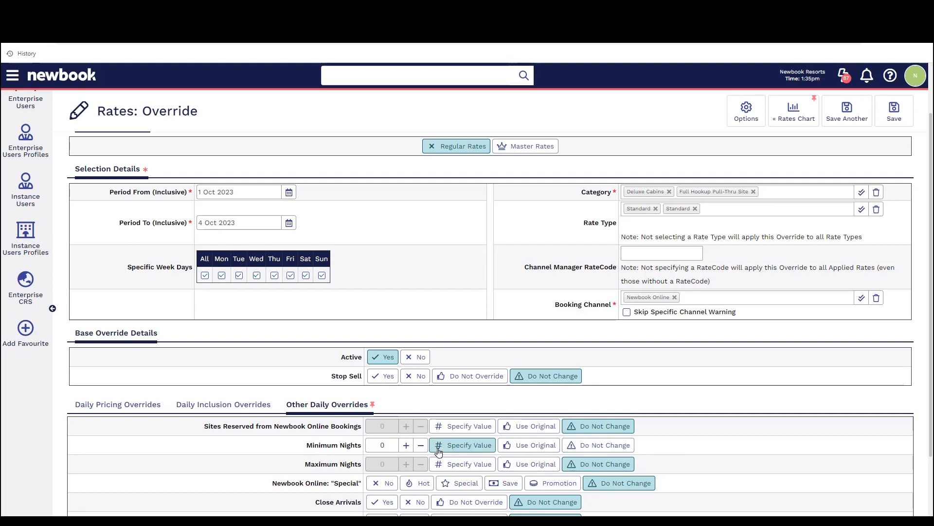
{"action": "left_click_drag", "start_coordinate": [391, 445], "coordinate": [369, 444]}
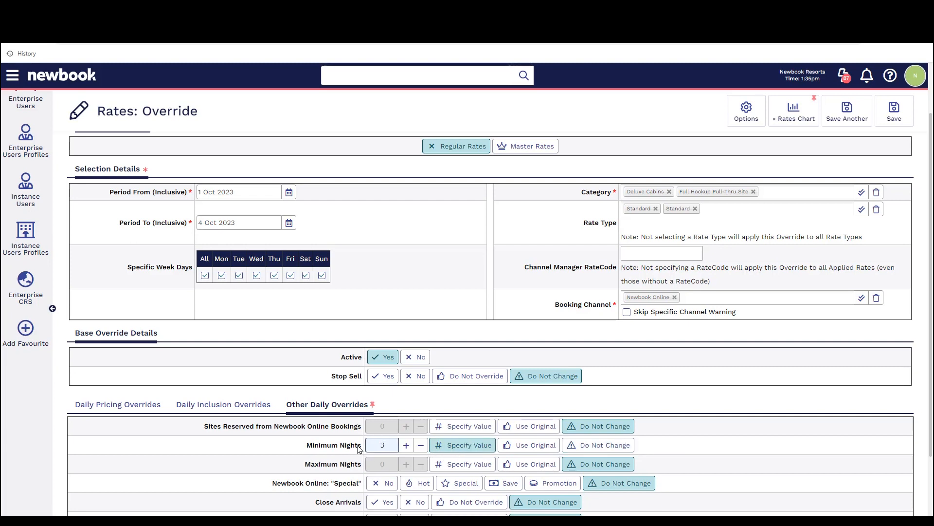
{"action": "left_click", "coordinate": [891, 115]}
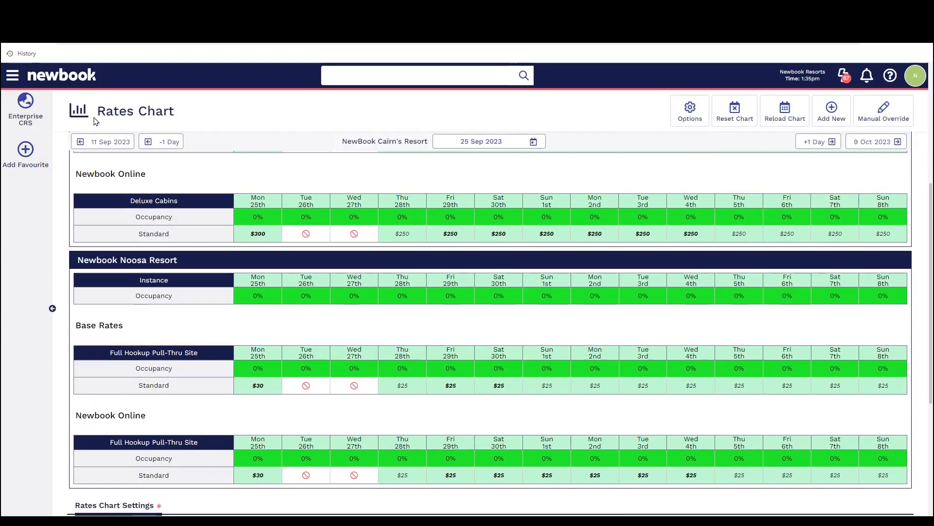
Step: Turn on Display Minimum Nights in the rates chart settings and reload the chart
{"action": "left_click_drag", "start_coordinate": [95, 122], "coordinate": [184, 120]}
{"action": "left_click", "coordinate": [184, 120]}
{"action": "scroll", "coordinate": [381, 302], "scroll_direction": "up", "scroll_amount": 3}
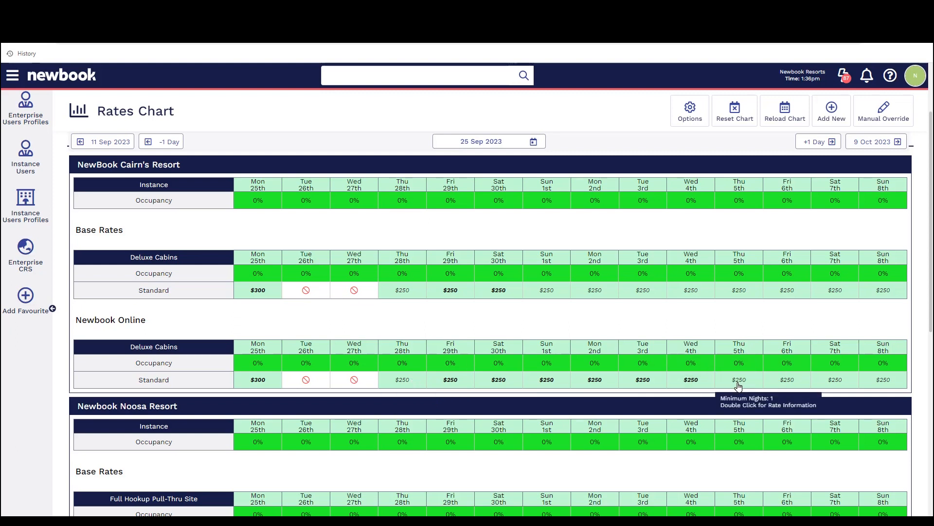
{"action": "scroll", "coordinate": [737, 388], "scroll_direction": "down", "scroll_amount": 3}
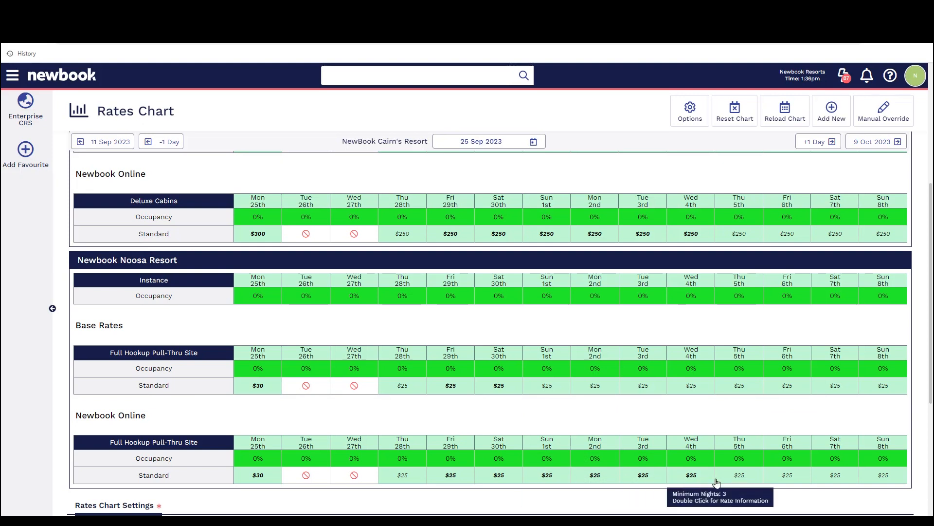
{"action": "scroll", "coordinate": [699, 481], "scroll_direction": "down", "scroll_amount": 5}
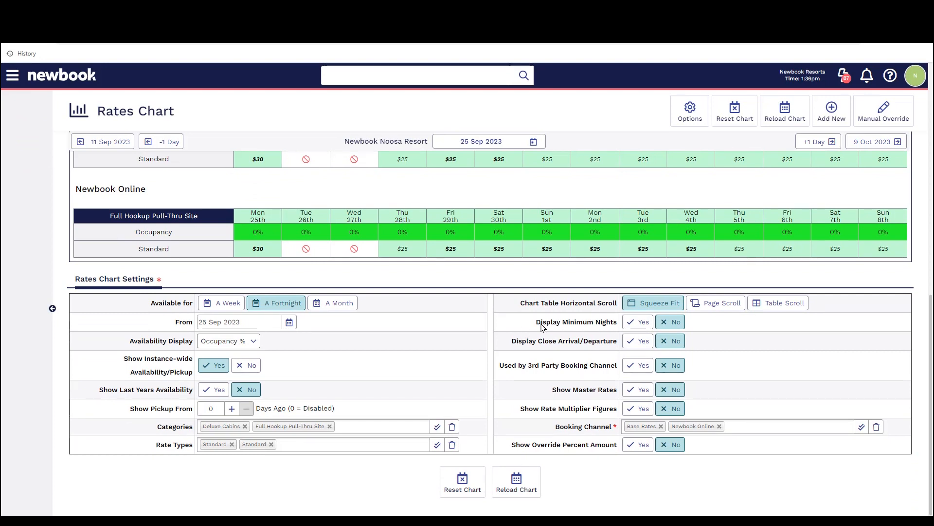
{"action": "left_click", "coordinate": [636, 323]}
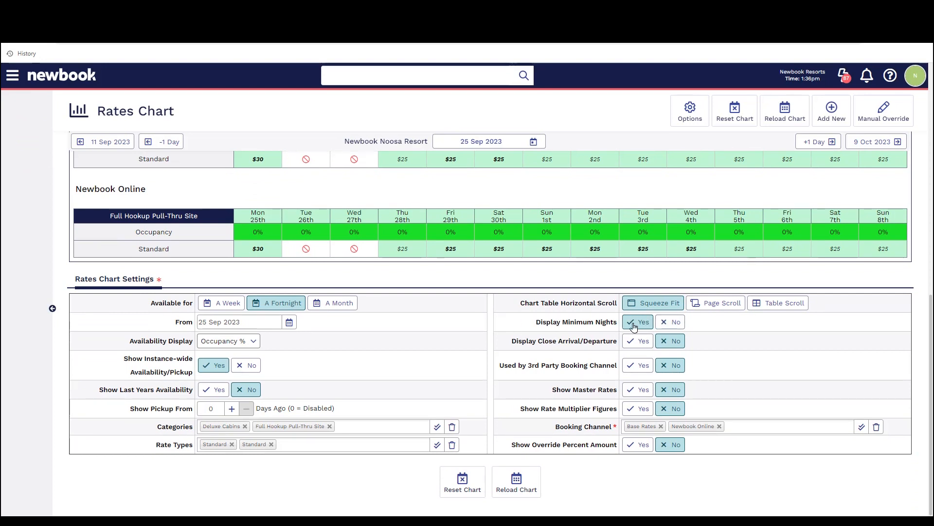
{"action": "left_click", "coordinate": [516, 483]}
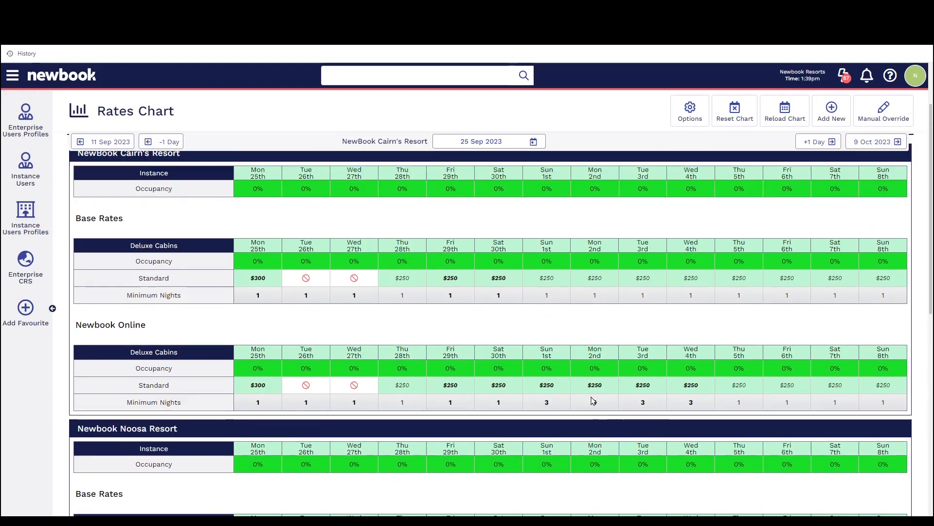
Step: Start another rate override covering the period from 10 Oct 2023 to 17 Oct 2023
{"action": "scroll", "coordinate": [593, 400], "scroll_direction": "up", "scroll_amount": 2}
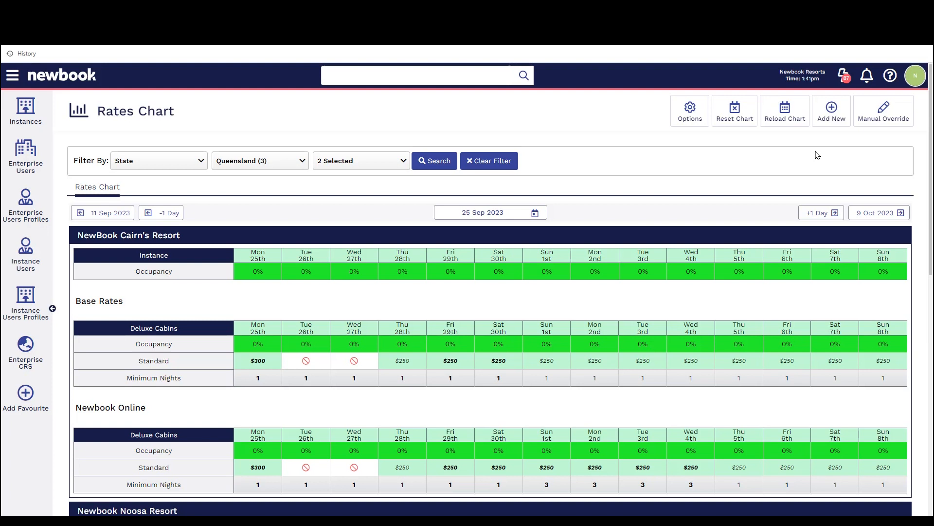
{"action": "left_click", "coordinate": [832, 111]}
{"action": "left_click", "coordinate": [818, 140]}
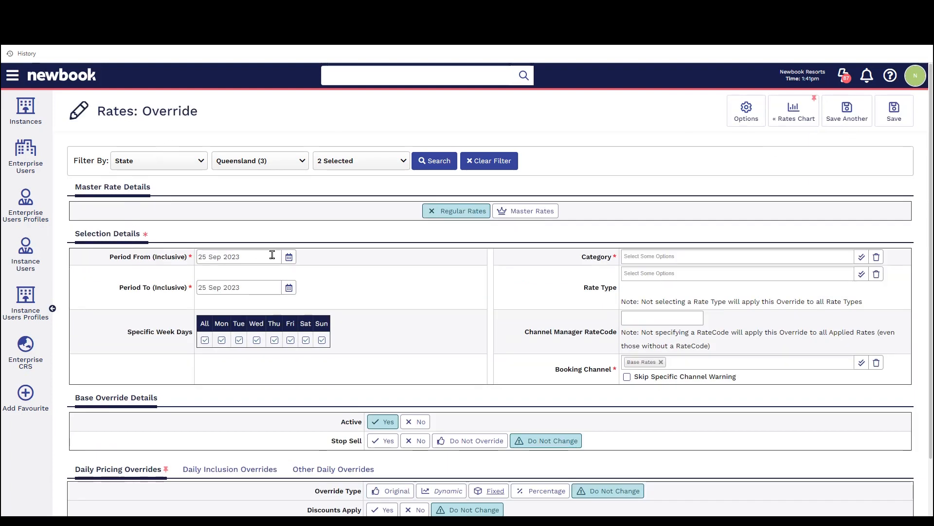
{"action": "left_click", "coordinate": [289, 258]}
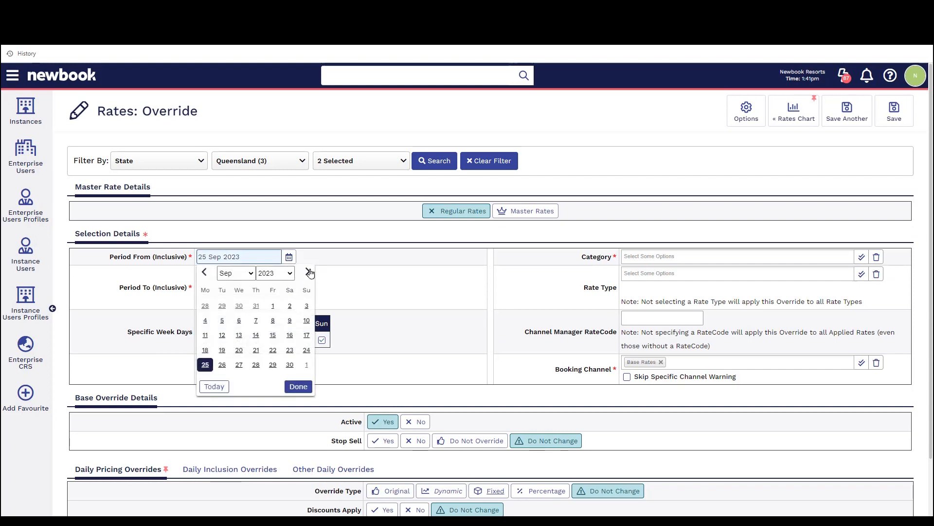
{"action": "left_click", "coordinate": [308, 272]}
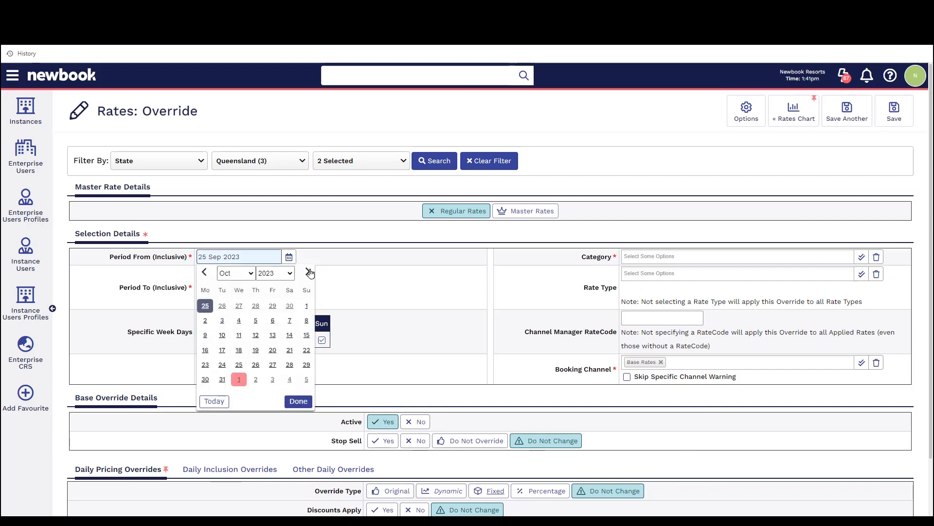
{"action": "left_click", "coordinate": [222, 335]}
{"action": "left_click", "coordinate": [289, 288]}
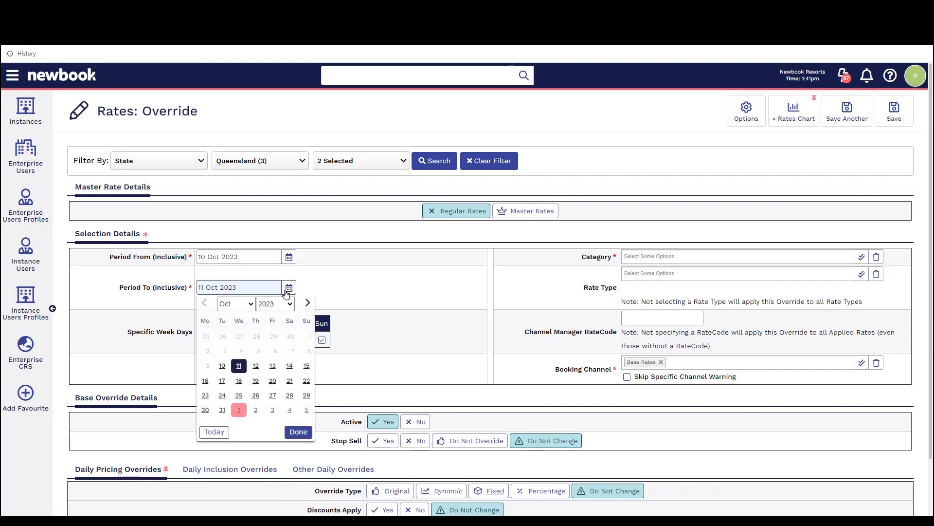
{"action": "left_click", "coordinate": [222, 381]}
Step: Choose Deluxe Cabins at Cairn's Resort and Full Hookup Pull-Thru Site at Noosa Resort for the October override, with both resorts' Standard rate types
{"action": "left_click", "coordinate": [700, 252]}
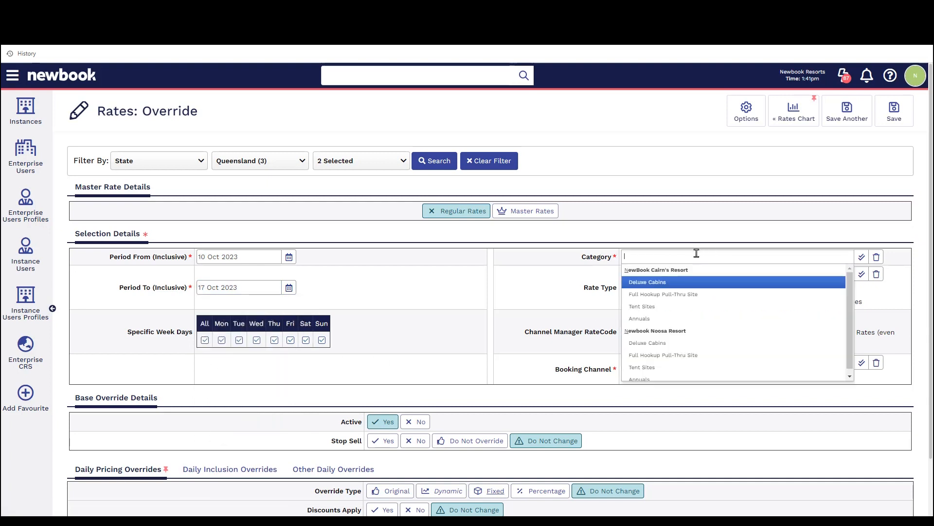
{"action": "left_click", "coordinate": [682, 283]}
{"action": "left_click", "coordinate": [668, 355]}
{"action": "left_click", "coordinate": [576, 307]}
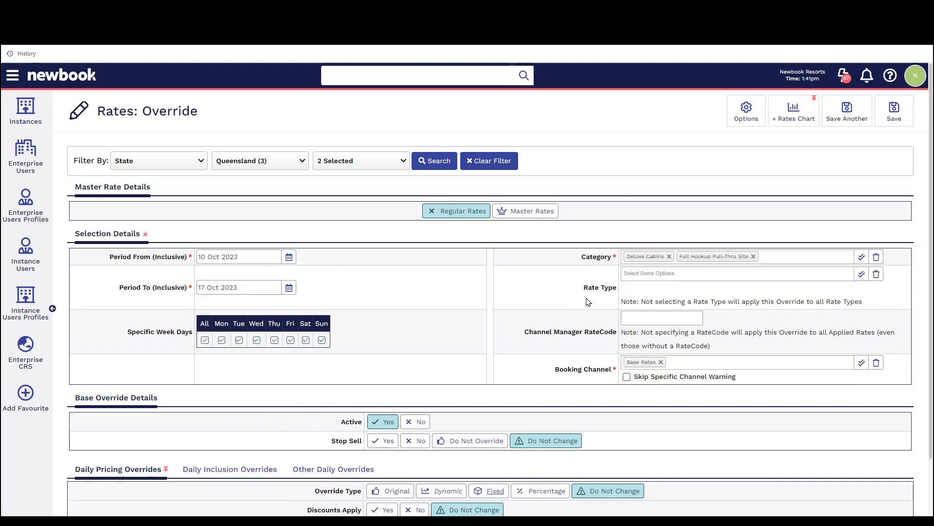
{"action": "left_click", "coordinate": [655, 274]}
{"action": "left_click", "coordinate": [641, 299]}
{"action": "left_click", "coordinate": [651, 341]}
{"action": "left_click", "coordinate": [571, 331]}
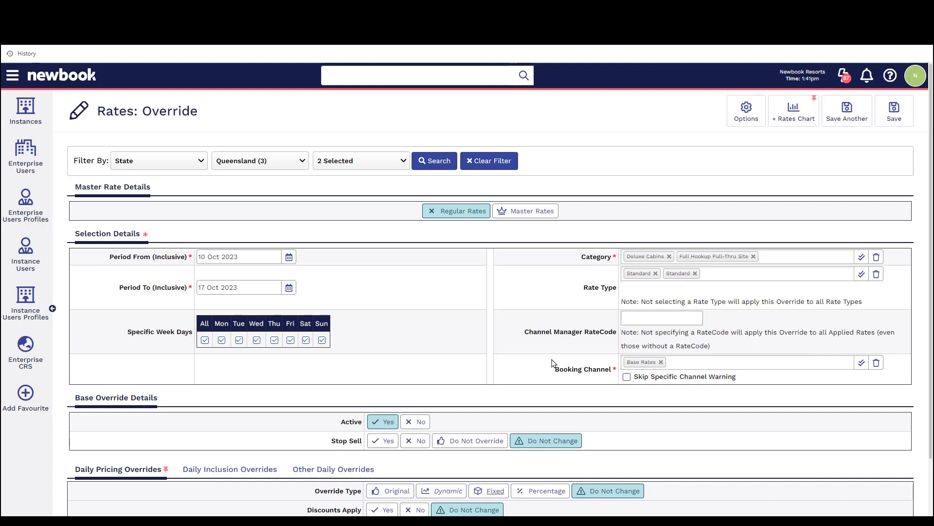
Step: Set Stop Sell to Yes for the Base Rates channel and save the override
{"action": "left_click_drag", "start_coordinate": [554, 369], "coordinate": [623, 376]}
{"action": "left_click", "coordinate": [647, 407]}
{"action": "scroll", "coordinate": [646, 409], "scroll_direction": "down", "scroll_amount": 1}
{"action": "scroll", "coordinate": [646, 409], "scroll_direction": "down", "scroll_amount": 2}
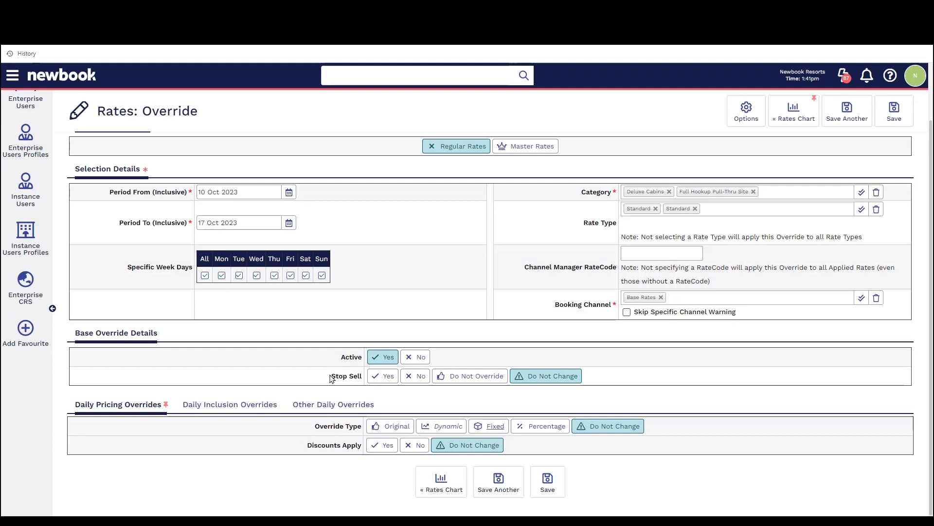
{"action": "left_click", "coordinate": [689, 299]}
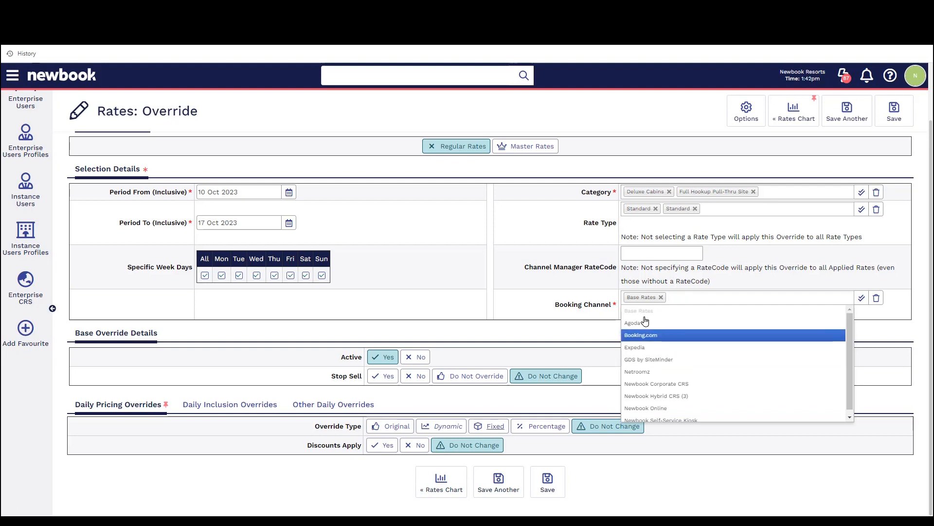
{"action": "left_click", "coordinate": [608, 319]}
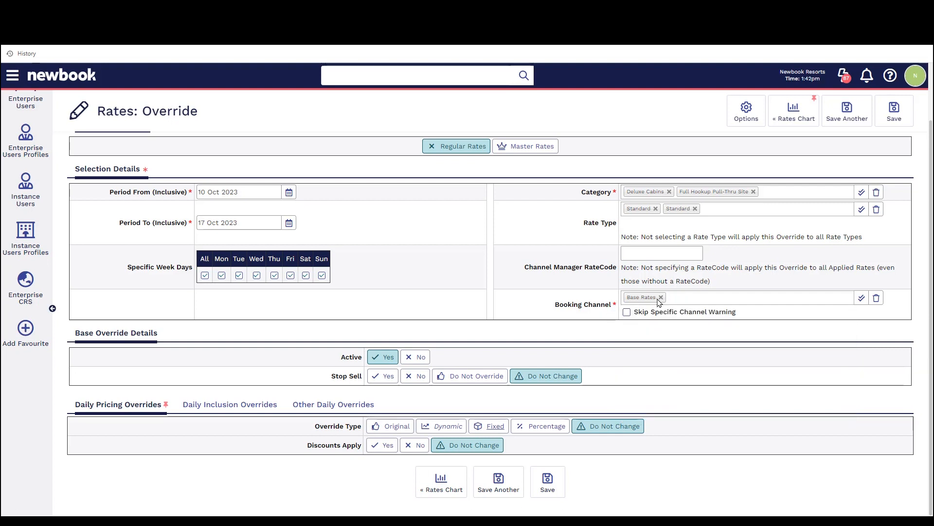
{"action": "triple_click", "coordinate": [363, 380]}
{"action": "left_click", "coordinate": [392, 384]}
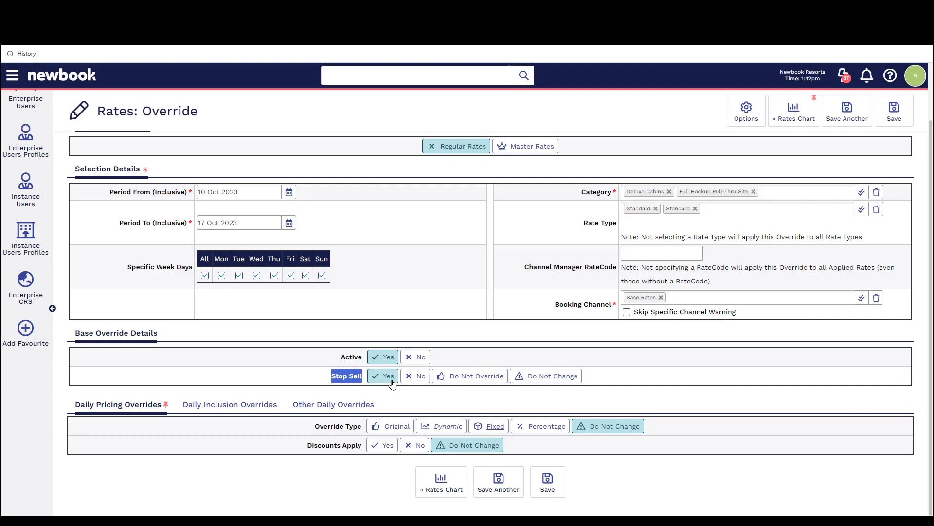
{"action": "left_click", "coordinate": [437, 356]}
{"action": "left_click", "coordinate": [895, 119]}
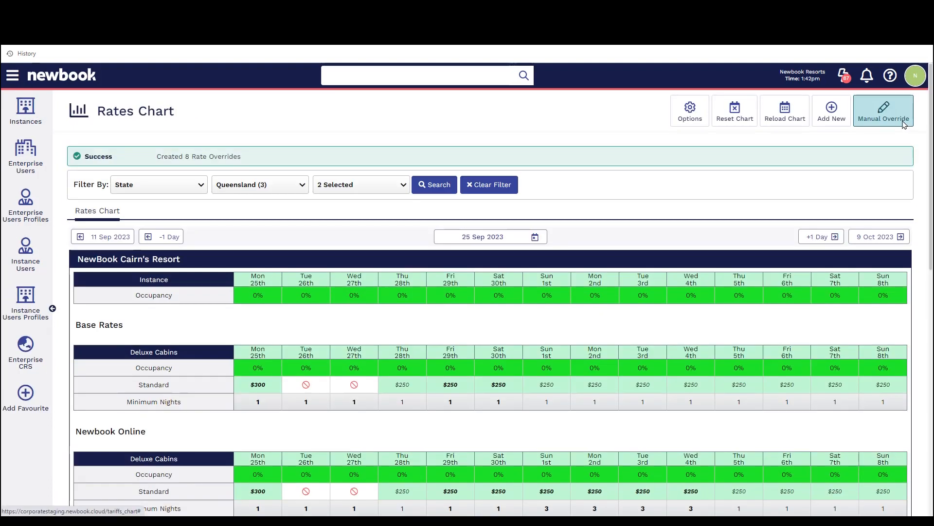
Step: Show the fortnight from 9 Oct 2023 in the rates chart and check the stop sell dates of both resorts
{"action": "triple_click", "coordinate": [132, 113]}
{"action": "triple_click", "coordinate": [144, 154]}
{"action": "left_click", "coordinate": [263, 164]}
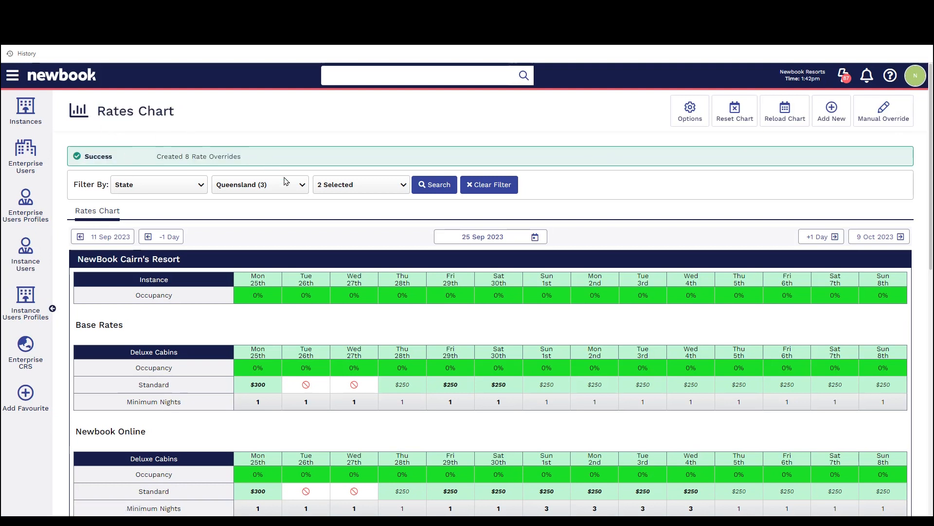
{"action": "left_click", "coordinate": [884, 239]}
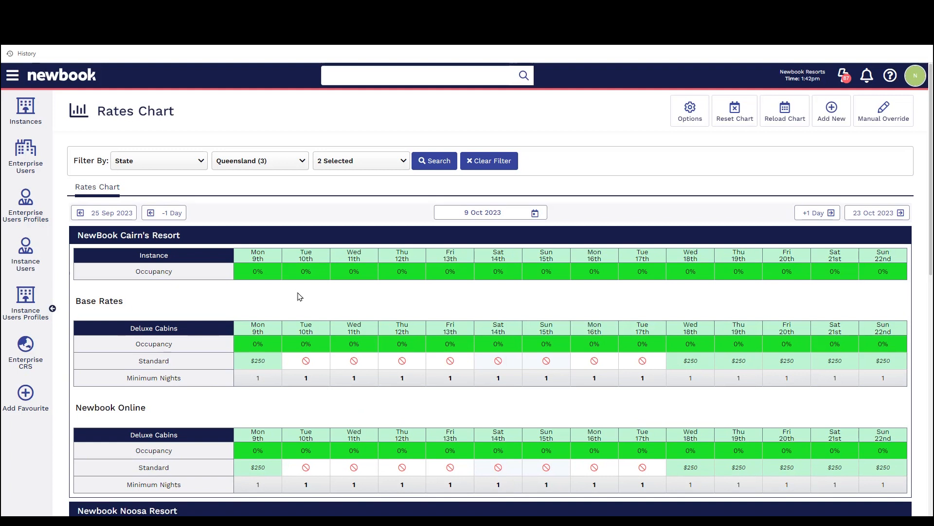
{"action": "scroll", "coordinate": [620, 377], "scroll_direction": "down", "scroll_amount": 1}
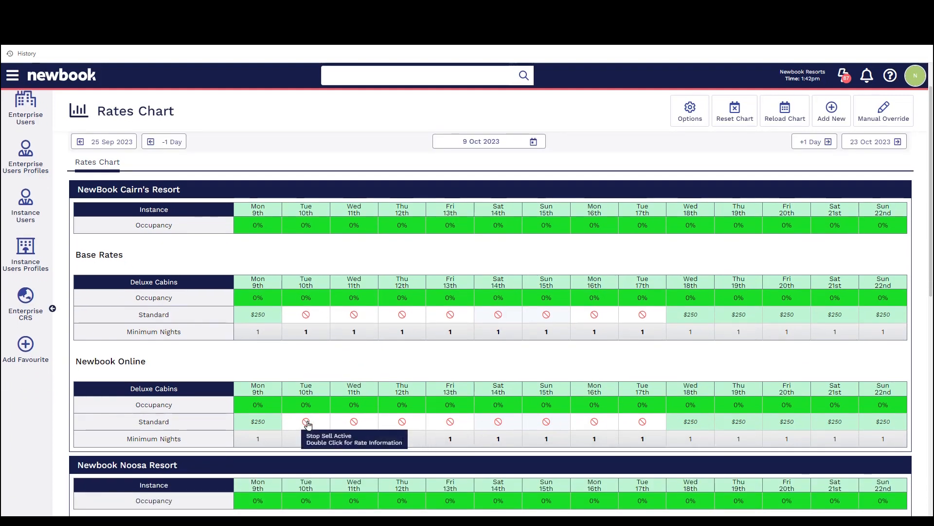
{"action": "scroll", "coordinate": [308, 425], "scroll_direction": "down", "scroll_amount": 2}
{"action": "scroll", "coordinate": [308, 425], "scroll_direction": "down", "scroll_amount": 2}
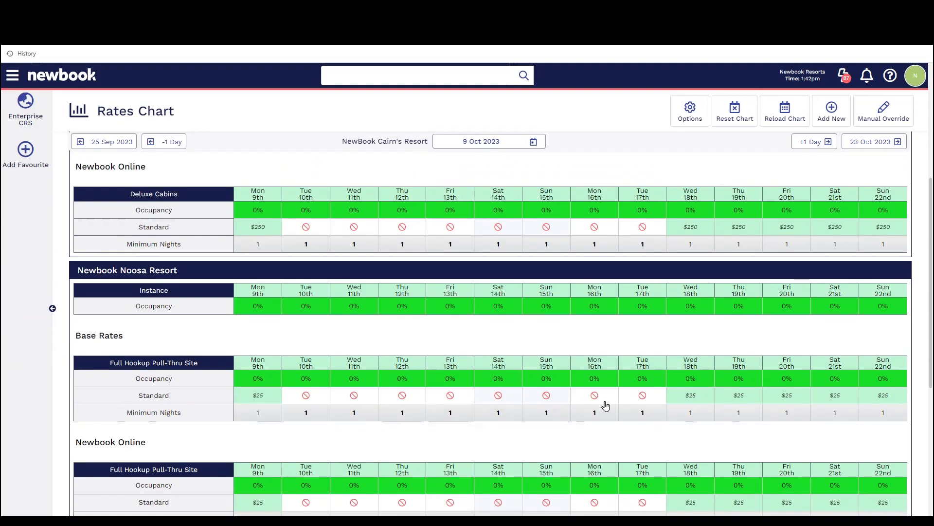
{"action": "scroll", "coordinate": [649, 402], "scroll_direction": "down", "scroll_amount": 1}
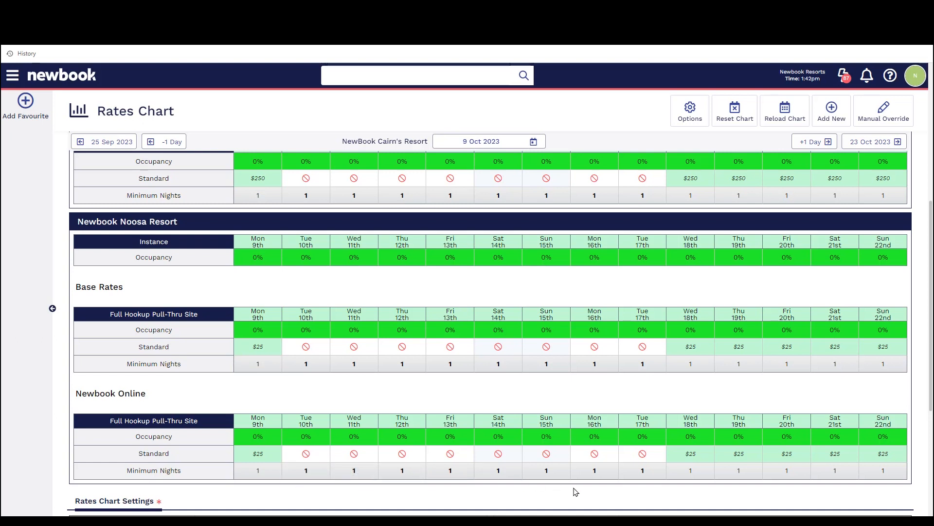
Step: Open the Knowledge Base for help articles
{"action": "left_click", "coordinate": [890, 76]}
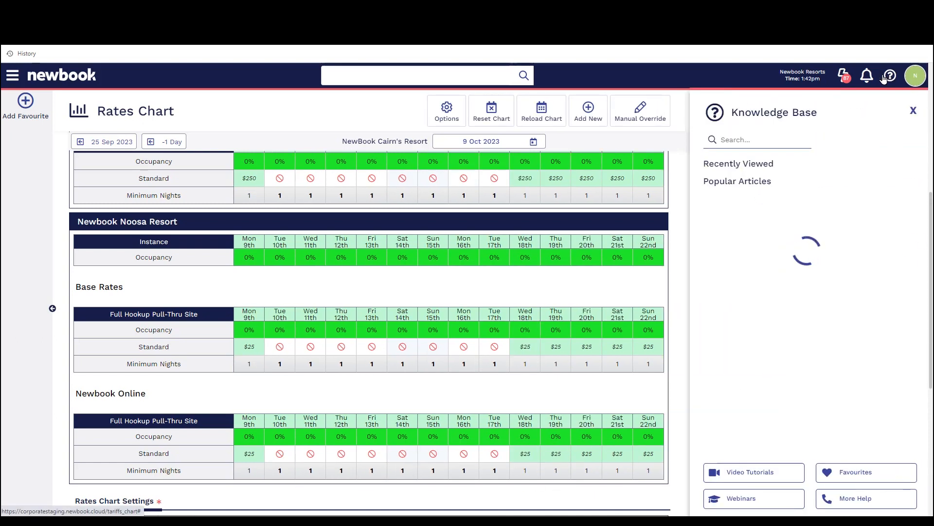